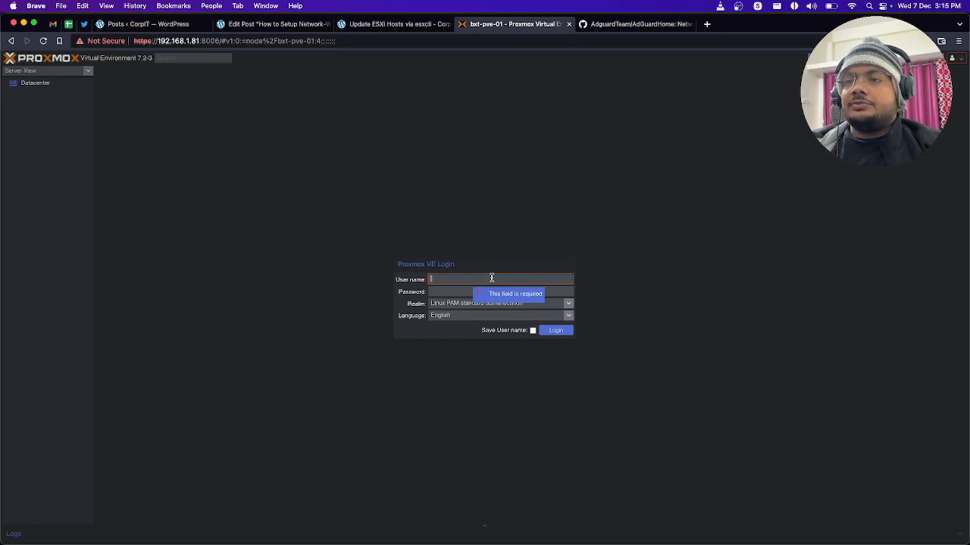
Step: Log in to the Proxmox server with the saved username and password, and dismiss the subscription notice
left_click(890, 41)
left_click(791, 93)
left_click(557, 331)
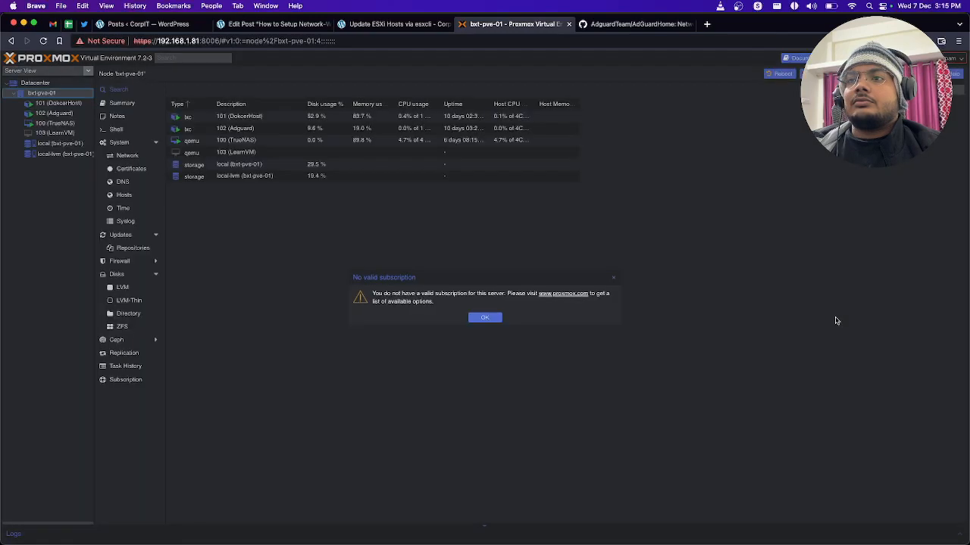
left_click(485, 317)
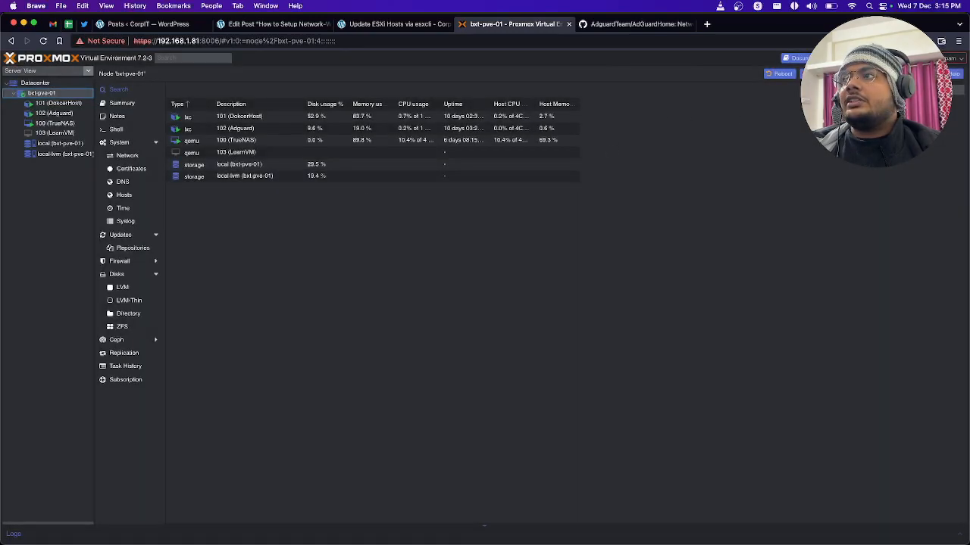
Step: Start creating an LXC container on node bxt-pve-01 with the hostname adgaurd02
left_click(897, 59)
left_click(388, 247)
type("n")
type("dgaurd")
key("BackSpace")
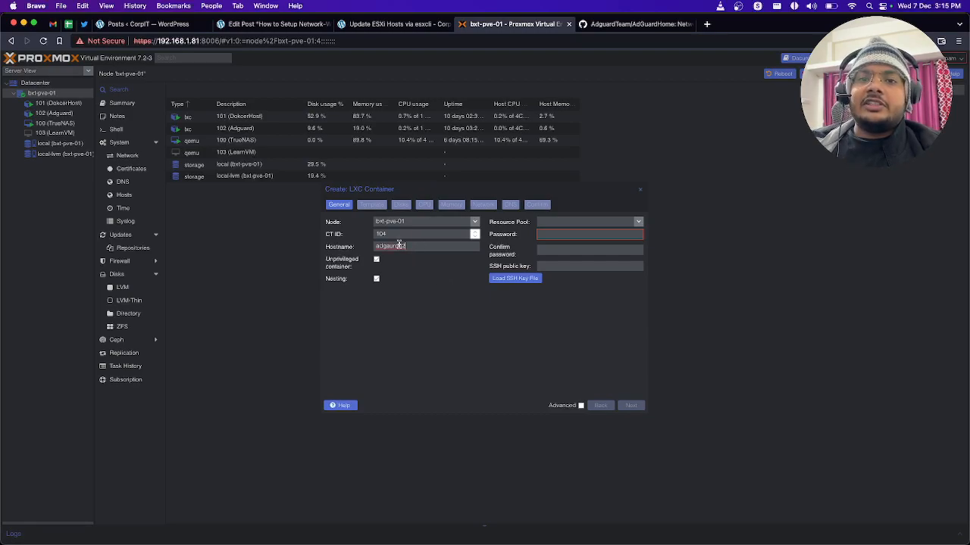
Step: Enter and confirm the root password for the new container, and continue to the template settings
type("*****")
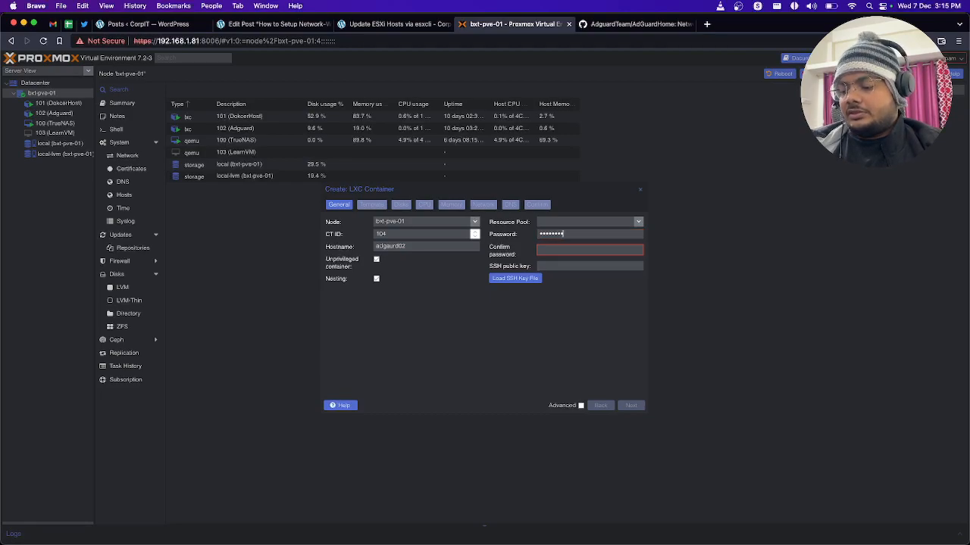
key("super+a")
key("BackSpace")
type("*****")
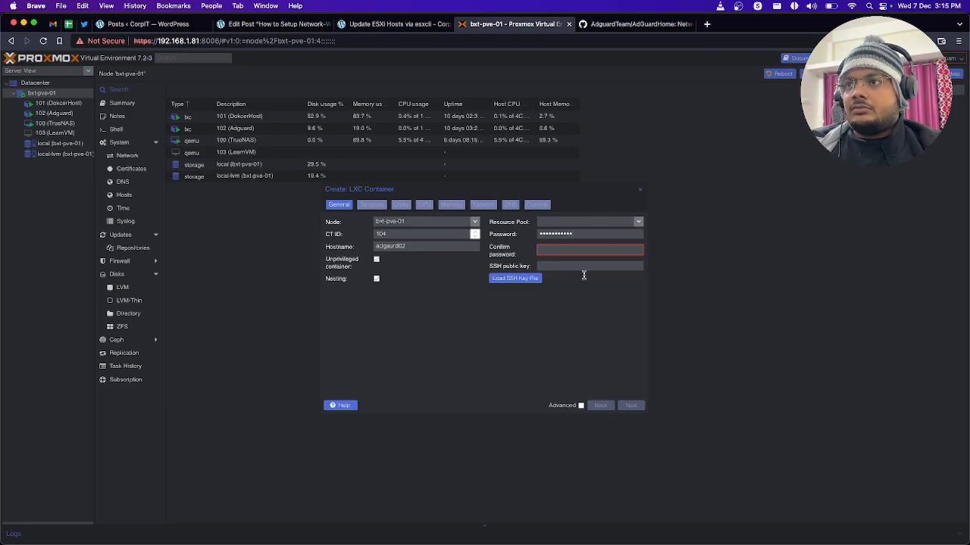
type("***")
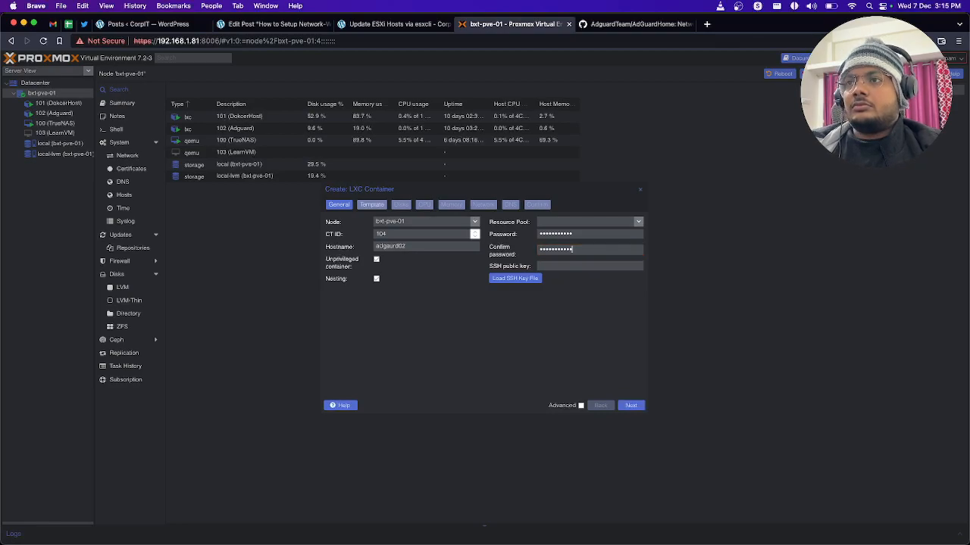
left_click(633, 407)
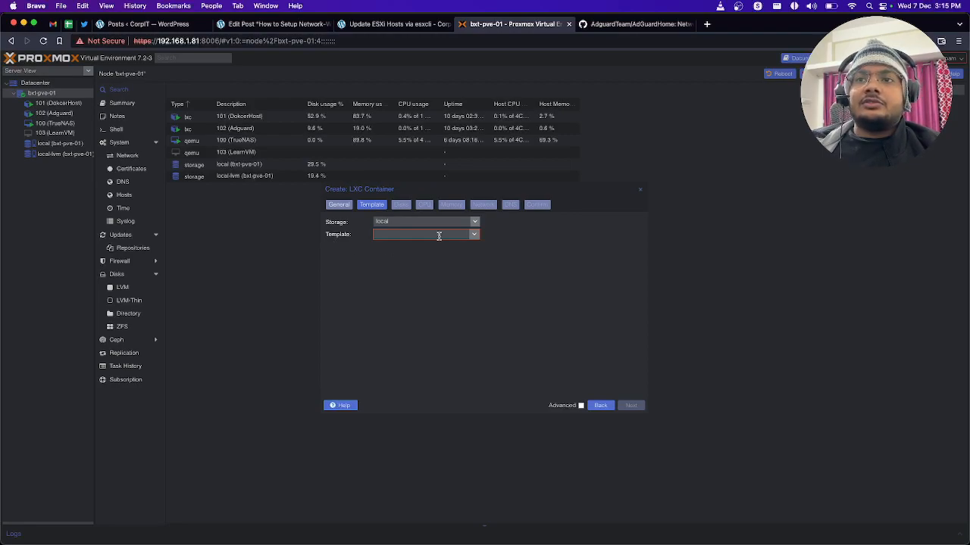
Step: Choose the ubuntu-22.04-standard_22.04-1_amd64.tar.zst template and accept the default disk, CPU and memory settings
left_click(475, 234)
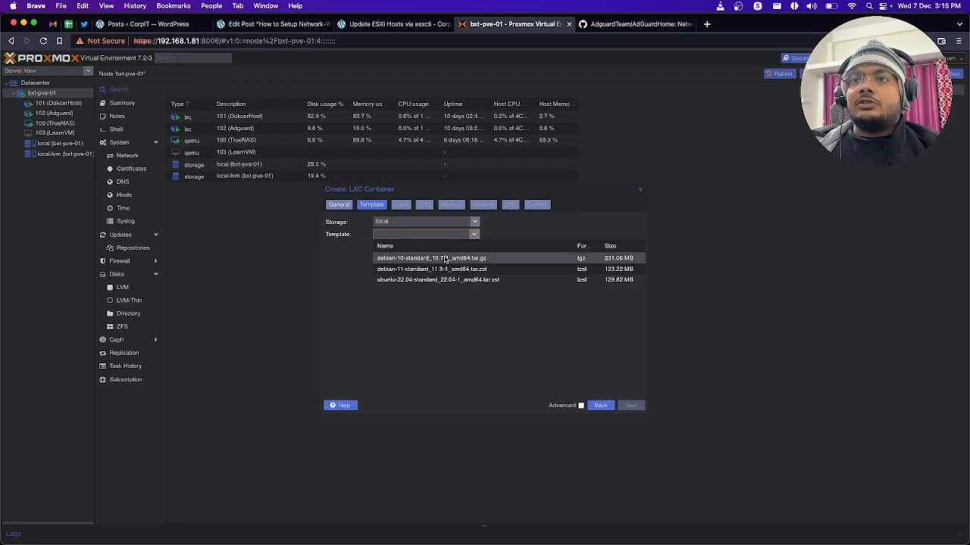
left_click(423, 279)
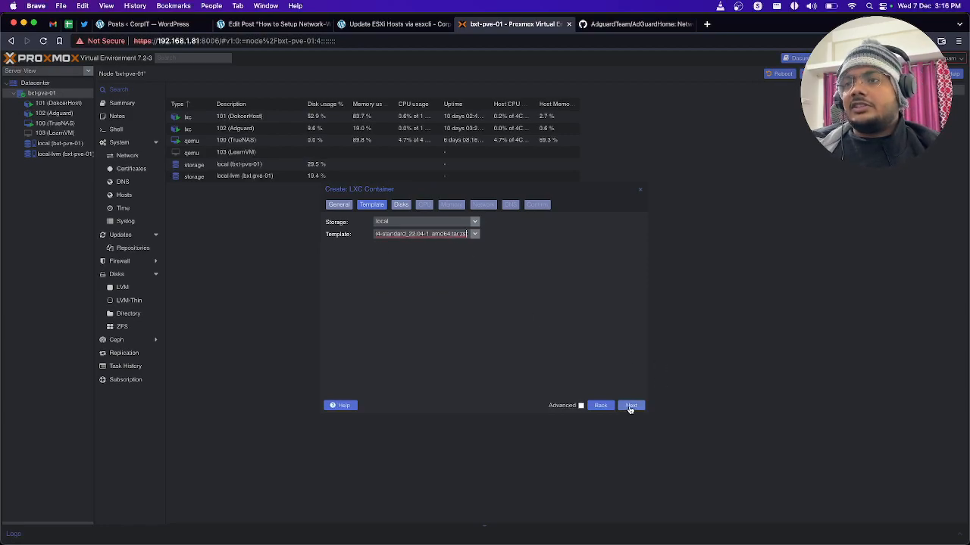
left_click(631, 406)
left_click(631, 406)
left_click(631, 406)
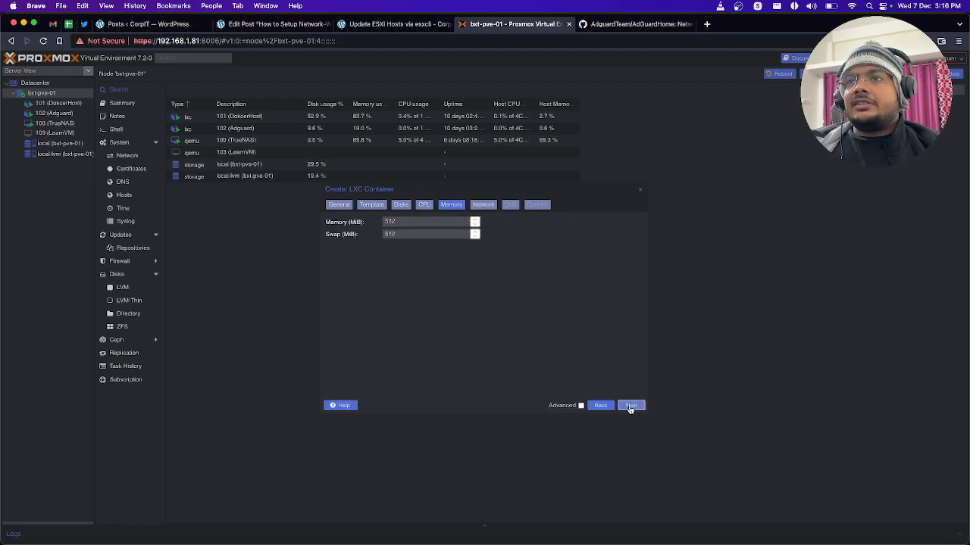
left_click(631, 406)
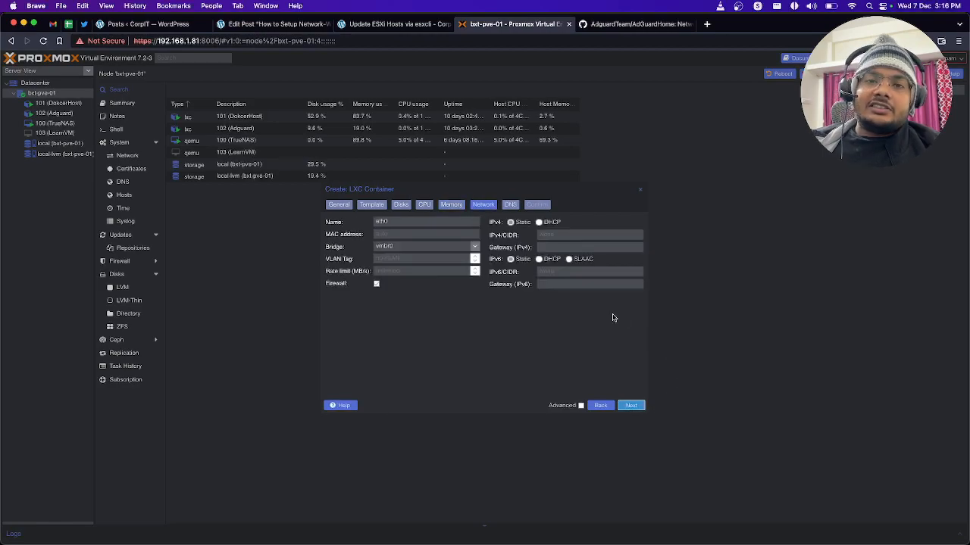
Step: Give the container the static IPv4 address 192.168.1.96/24 and the IPv4 gateway 192.168.1.1
left_click(567, 237)
type("192.168.1.96")
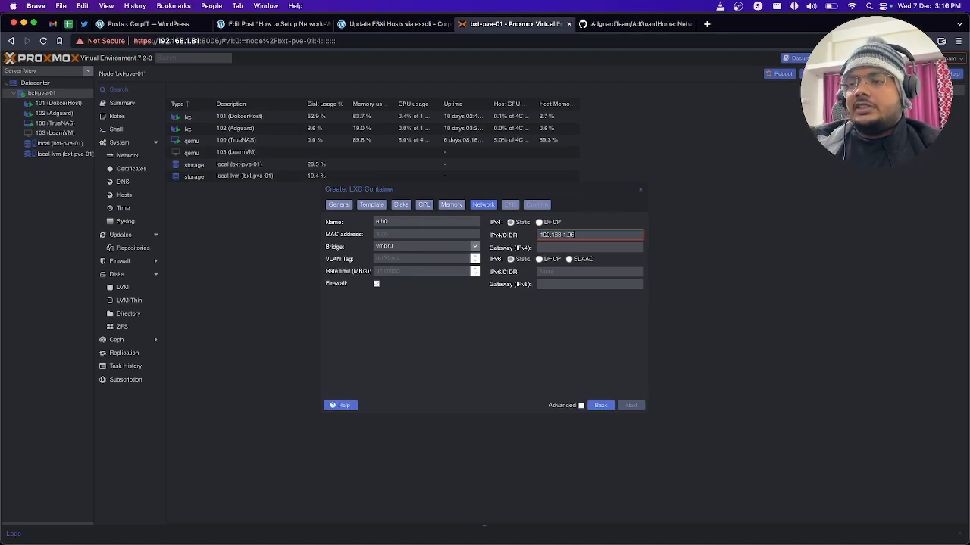
type("4")
left_click_drag(574, 234, 515, 237)
key("super+c")
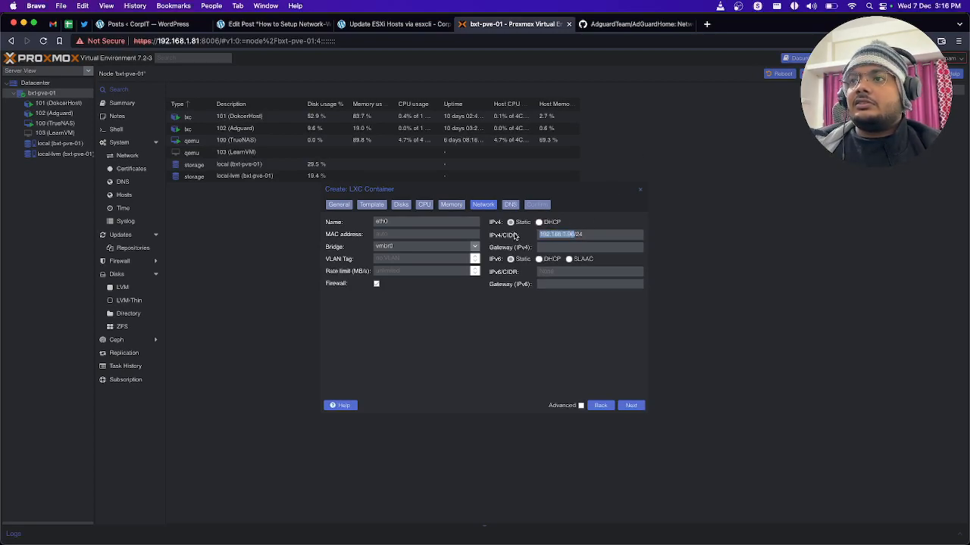
left_click(544, 249)
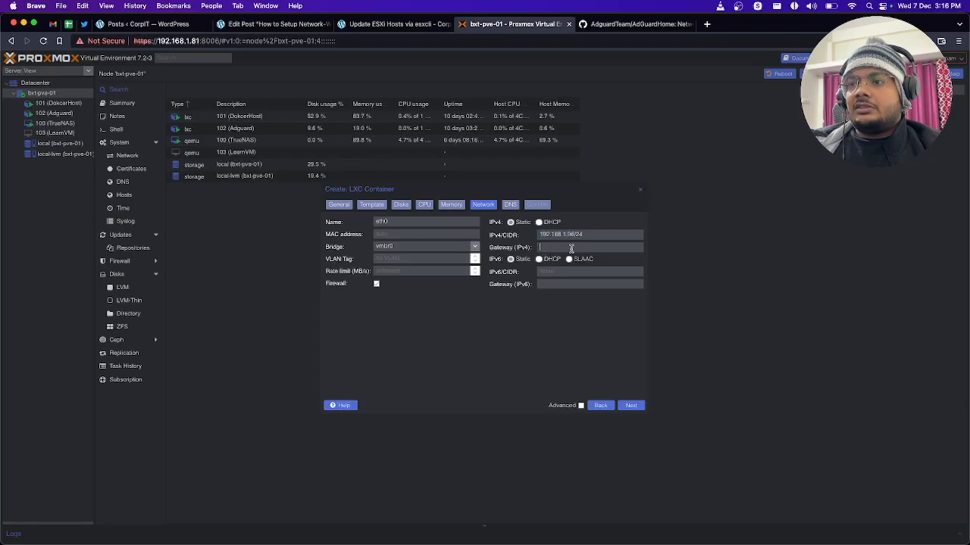
key("super+v")
key("BackSpace")
key("BackSpace")
type("1")
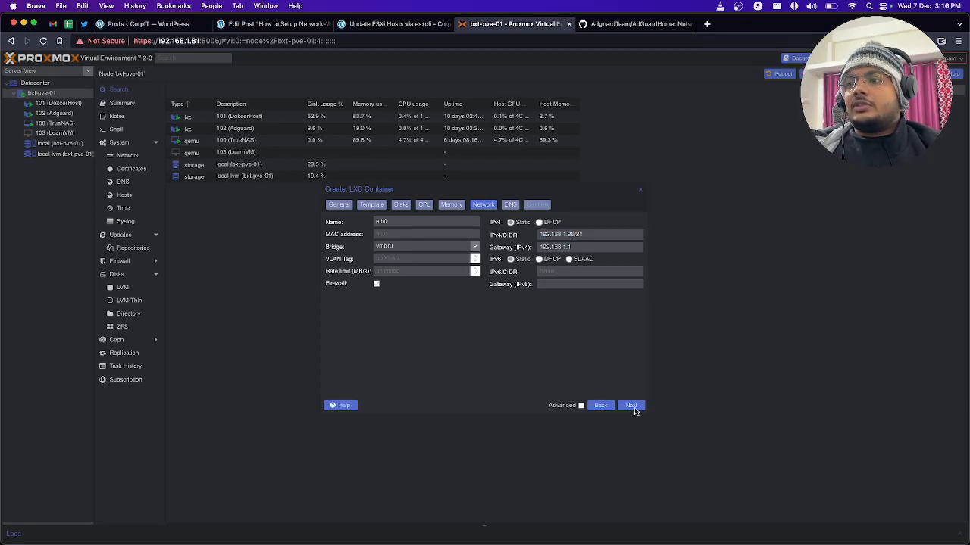
left_click(633, 408)
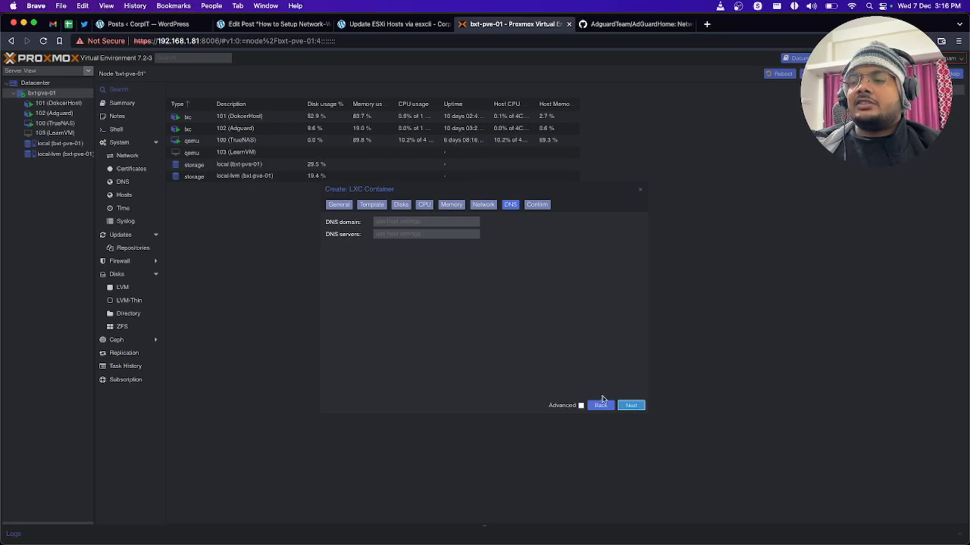
Step: Keep the host DNS settings, create the container, and close the task viewer once the creation task has finished
left_click(629, 406)
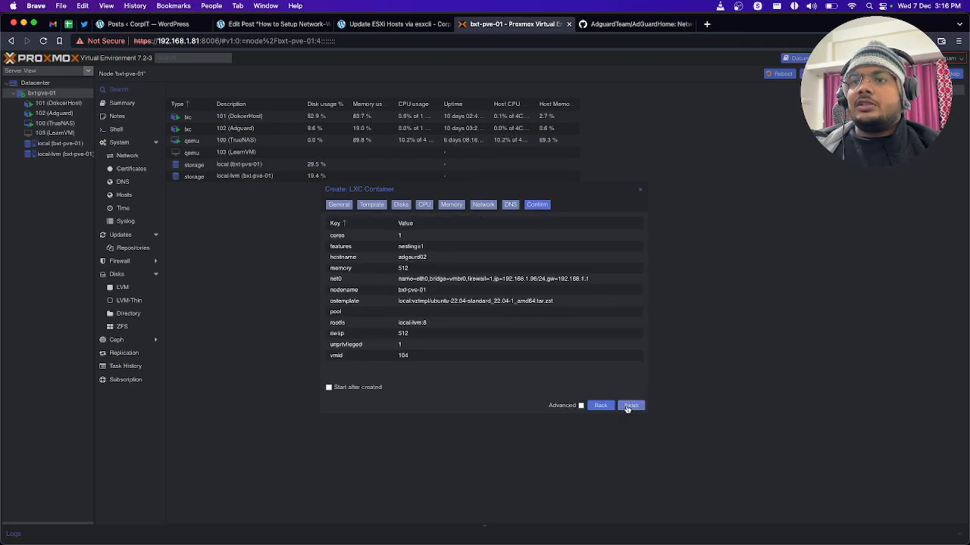
left_click(628, 406)
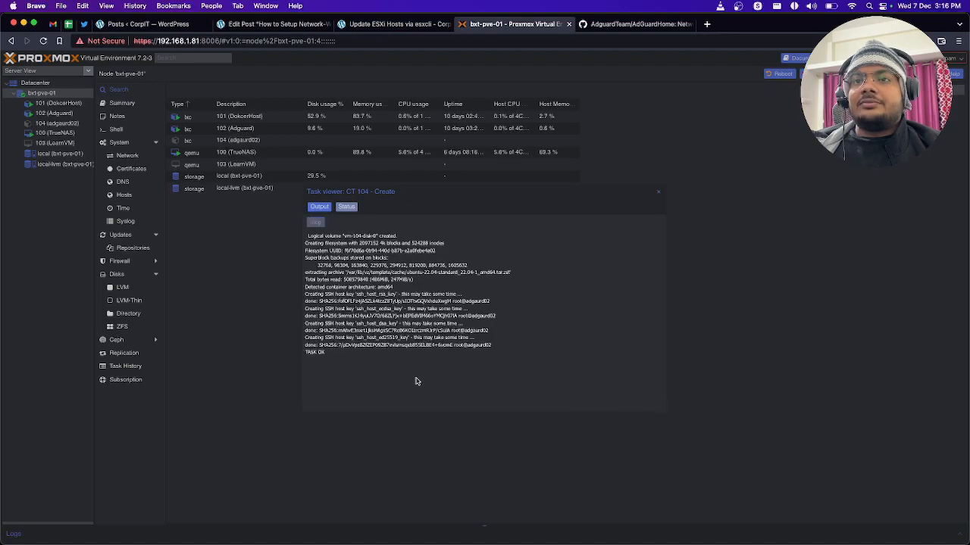
left_click(658, 193)
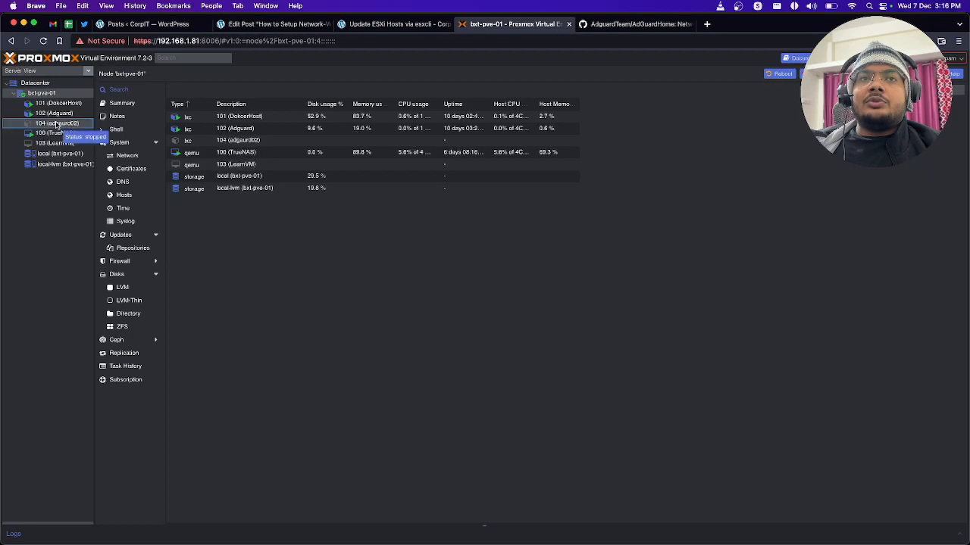
Step: Start the adgaurd02 container and open its console
left_click(56, 123)
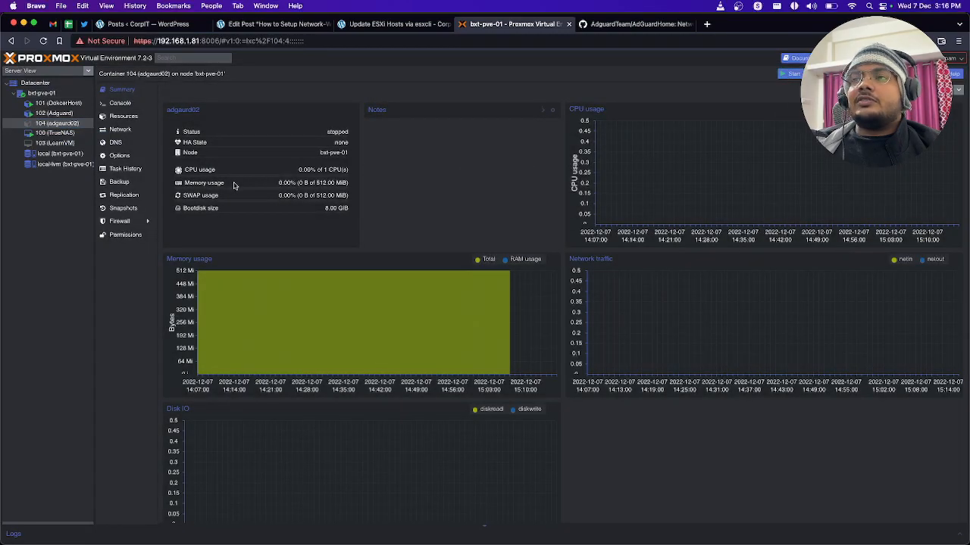
left_click(543, 111)
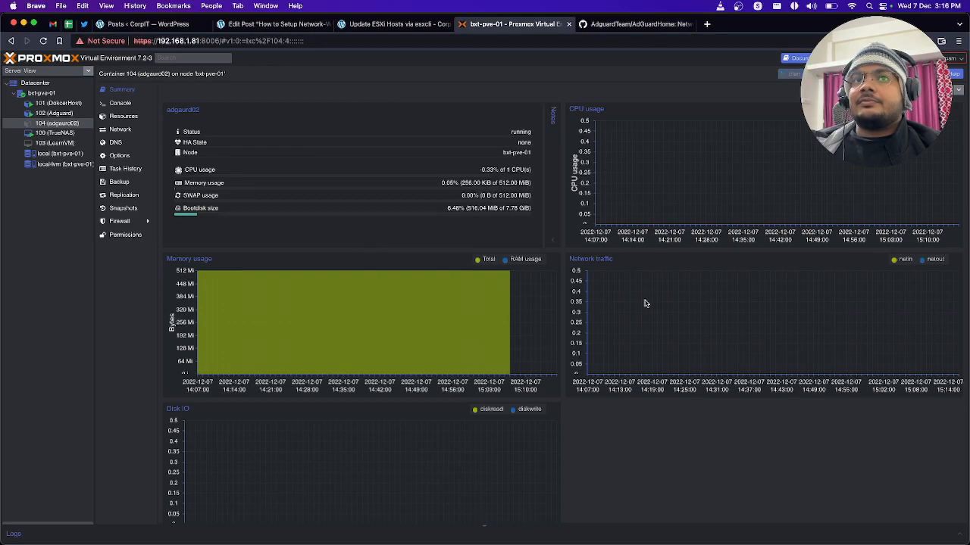
left_click(123, 103)
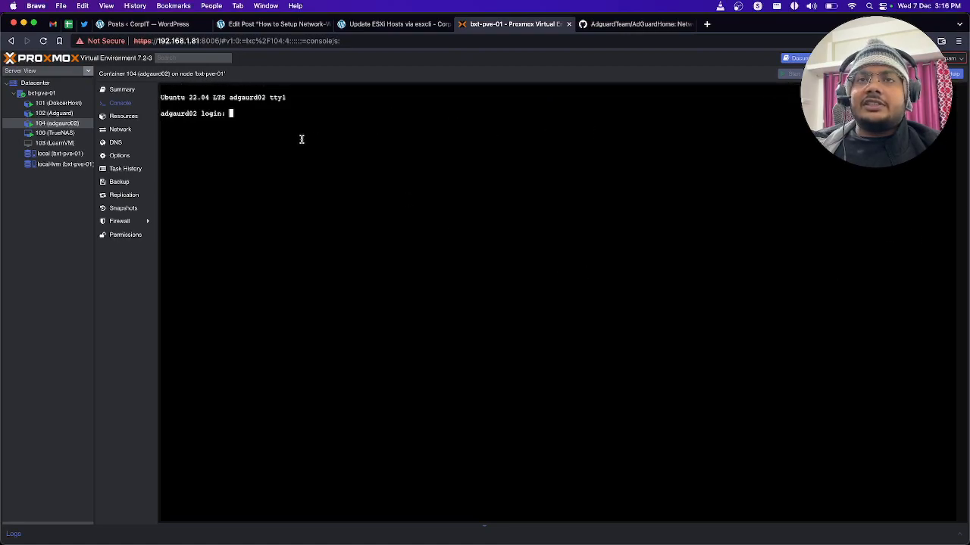
Step: Log in to the container console as root with the container password
type("sudo apt")
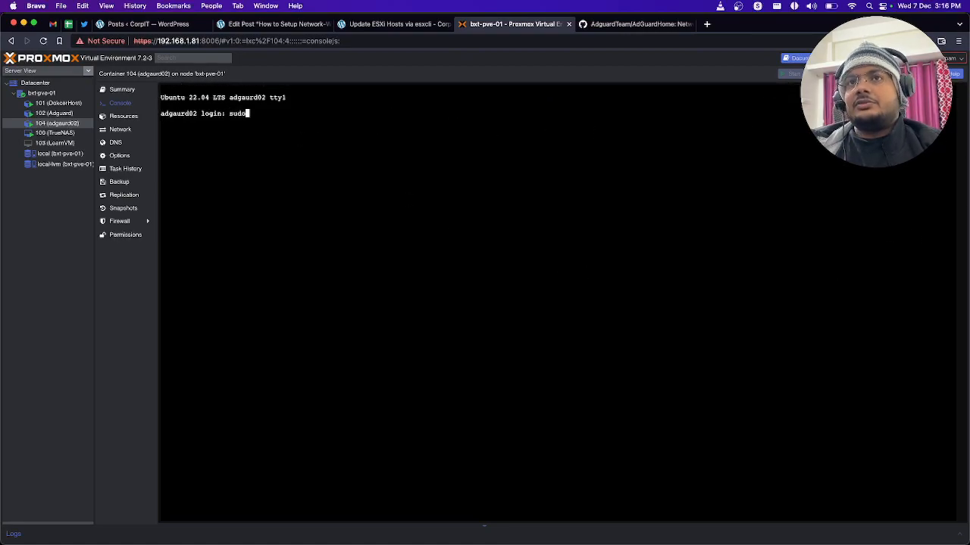
key("BackSpace")
key("BackSpace")
key("BackSpace")
key("BackSpace")
key("BackSpace")
key("BackSpace")
key("BackSpace")
key("BackSpace")
type("root")
key("Return")
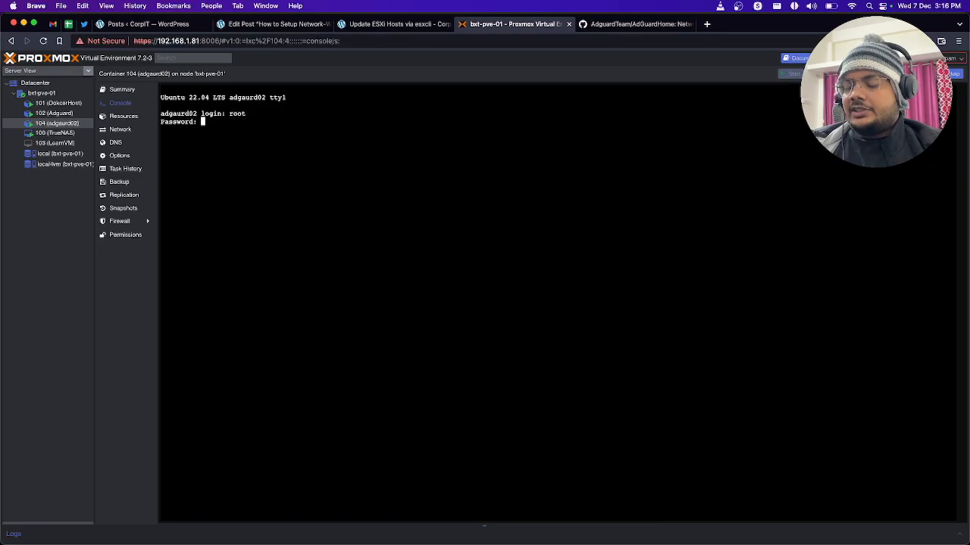
key("Return")
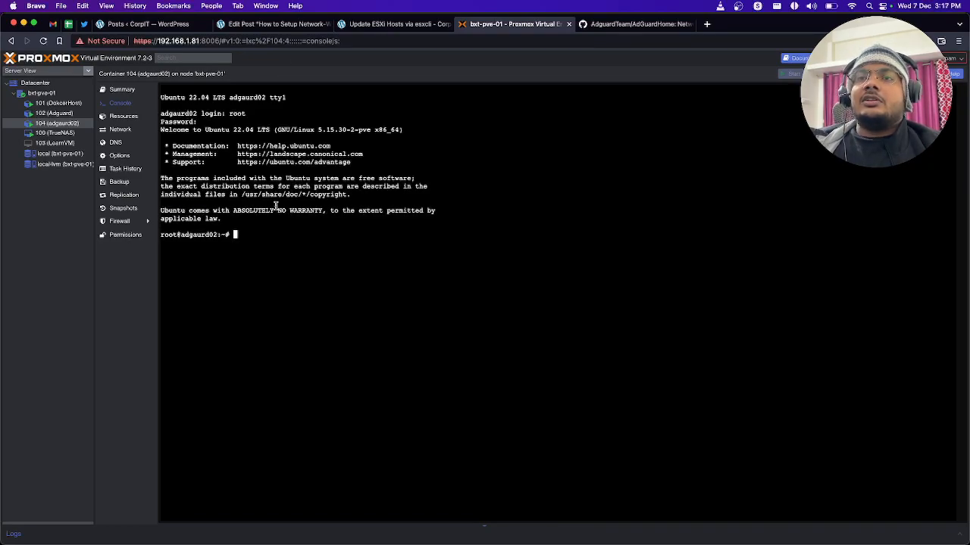
Step: Copy the Automated install (Unix) command from the README of the AdGuardHome GitHub repository
left_click(627, 25)
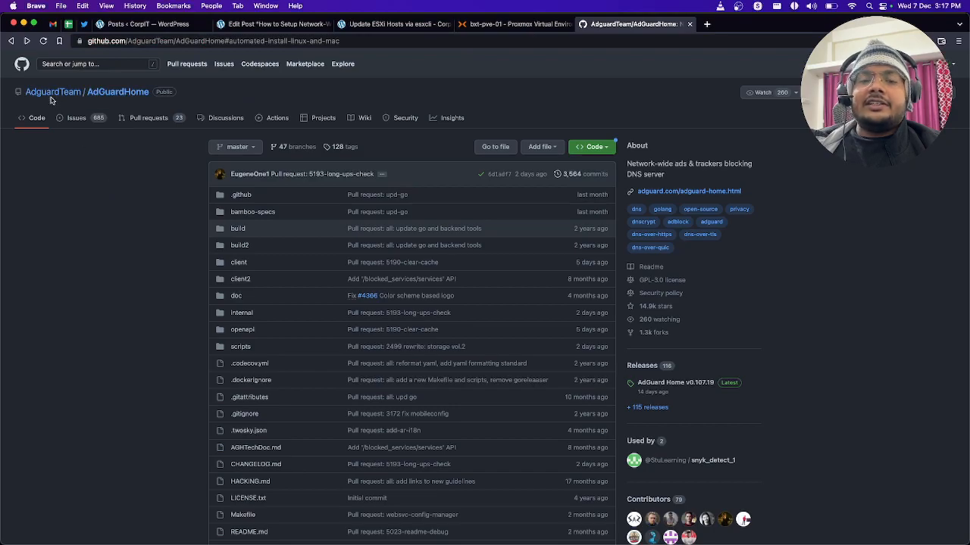
scroll(155, 254, "down", 5)
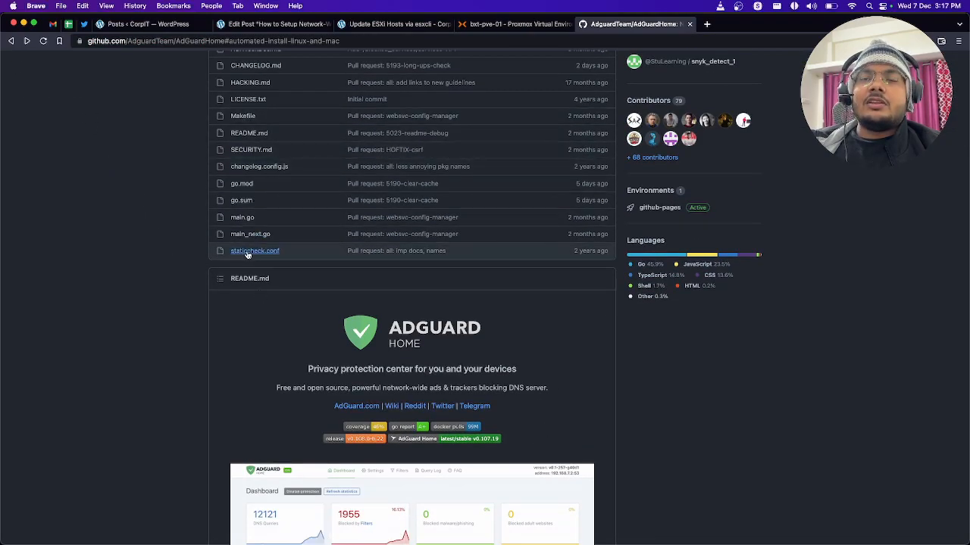
scroll(250, 363, "down", 4)
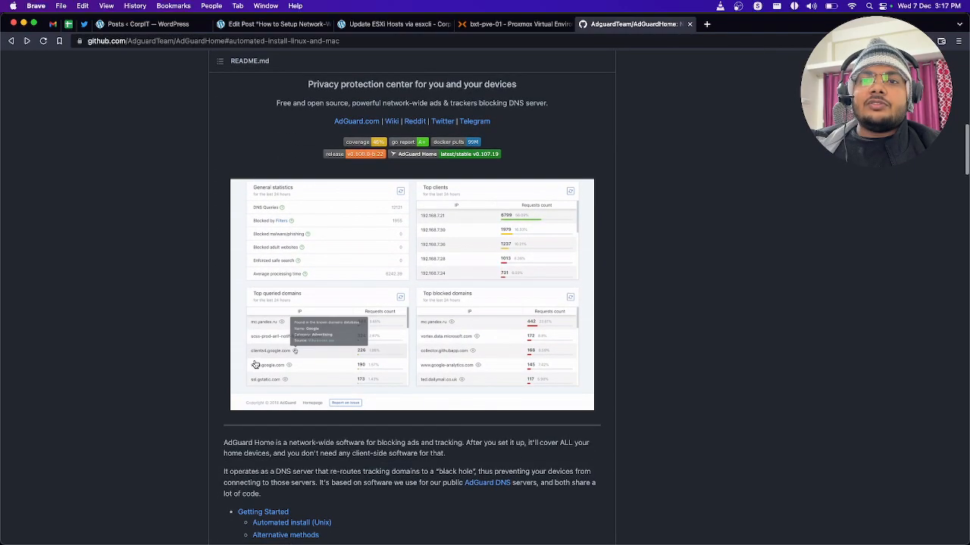
scroll(239, 354, "down", 2)
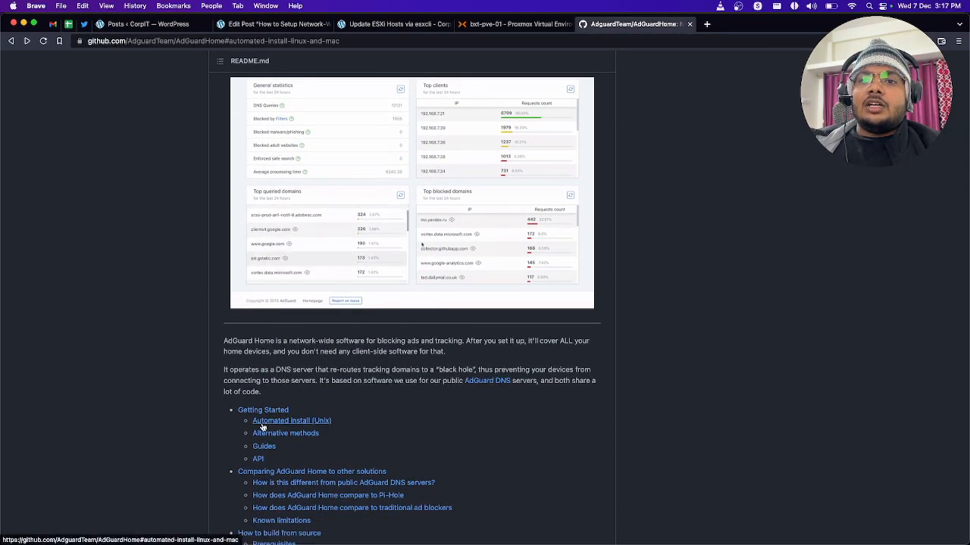
left_click(288, 421)
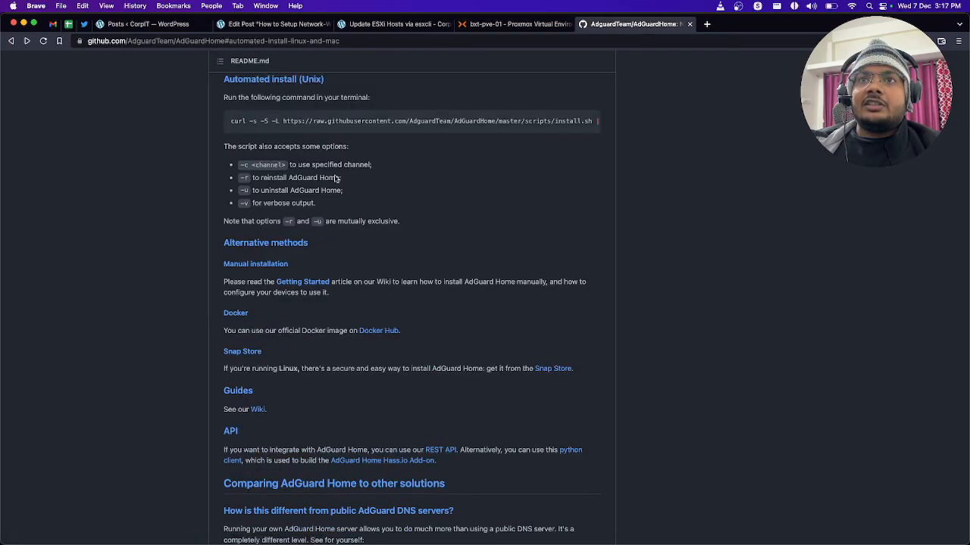
left_click(589, 121)
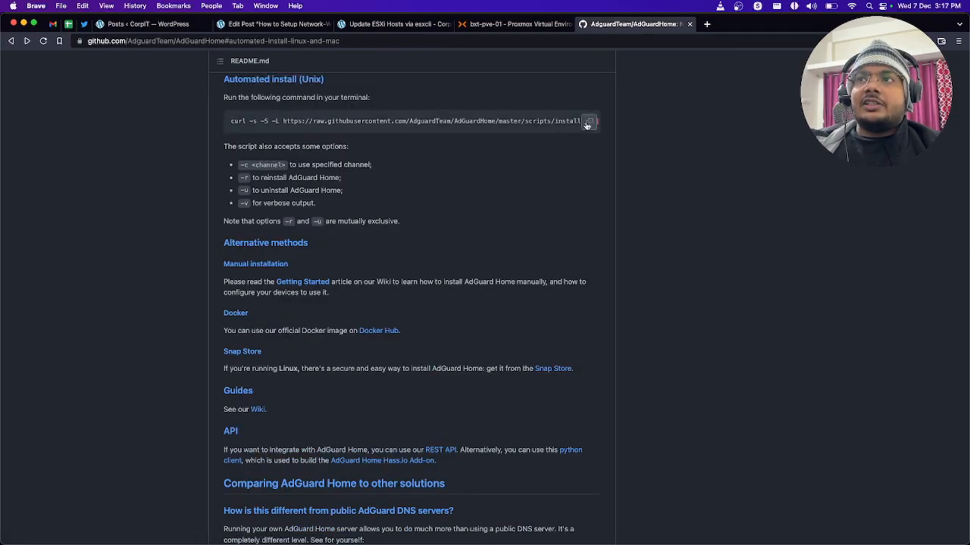
Step: Return to the Proxmox container console and try to run the copied AdGuard Home curl install command
left_click(486, 21)
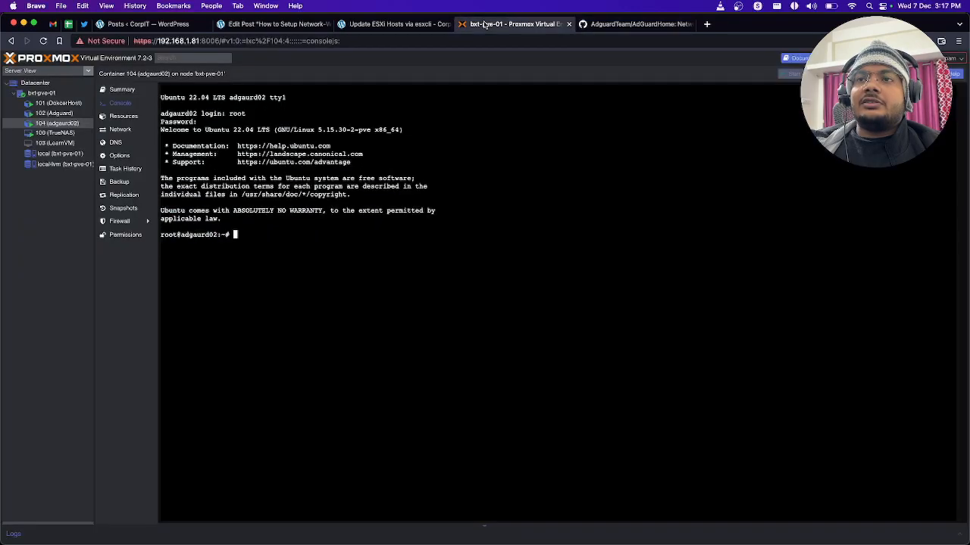
right_click(287, 247)
left_click(304, 322)
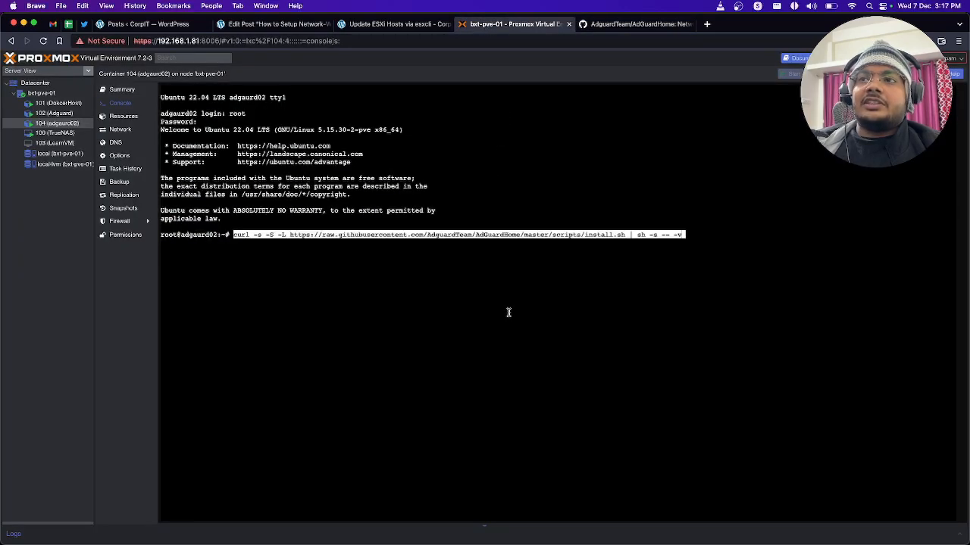
key("Return")
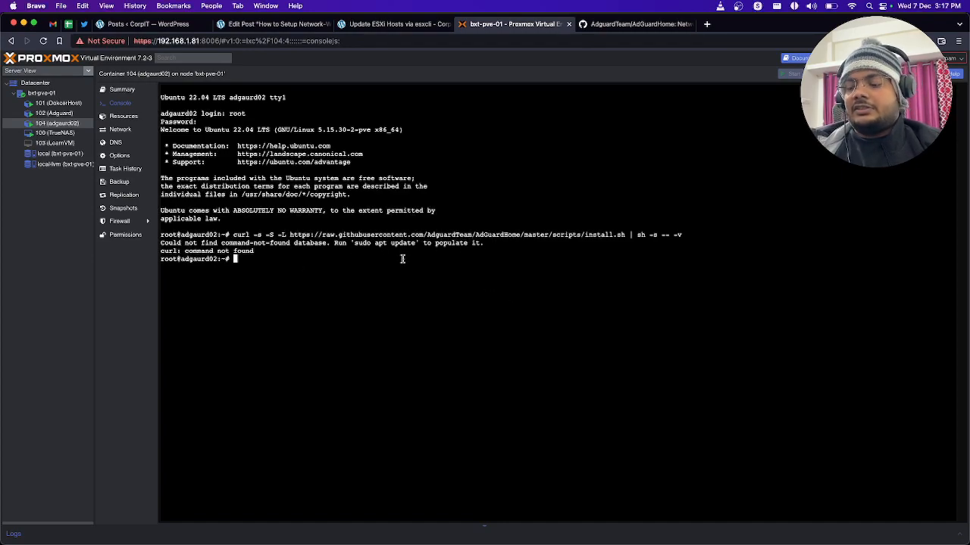
Step: Check the container's network interface addresses with the ip addr command
type("s")
type("p adr")
key("Return")
type("ip addr")
key("Return")
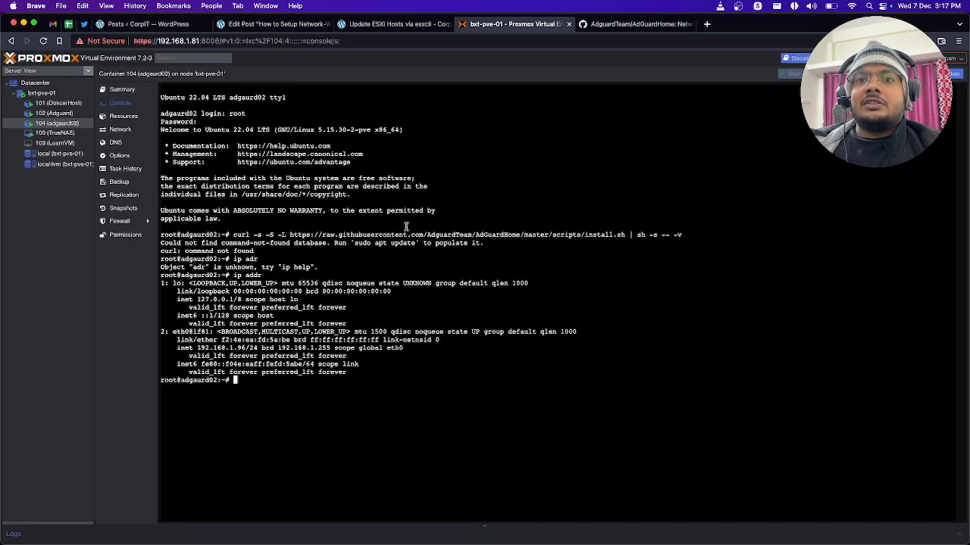
Step: Update the package lists and upgrade all packages in the container with sudo apt update && sudo apt upgrade, accepting the upgrade
left_click_drag(246, 352, 202, 350)
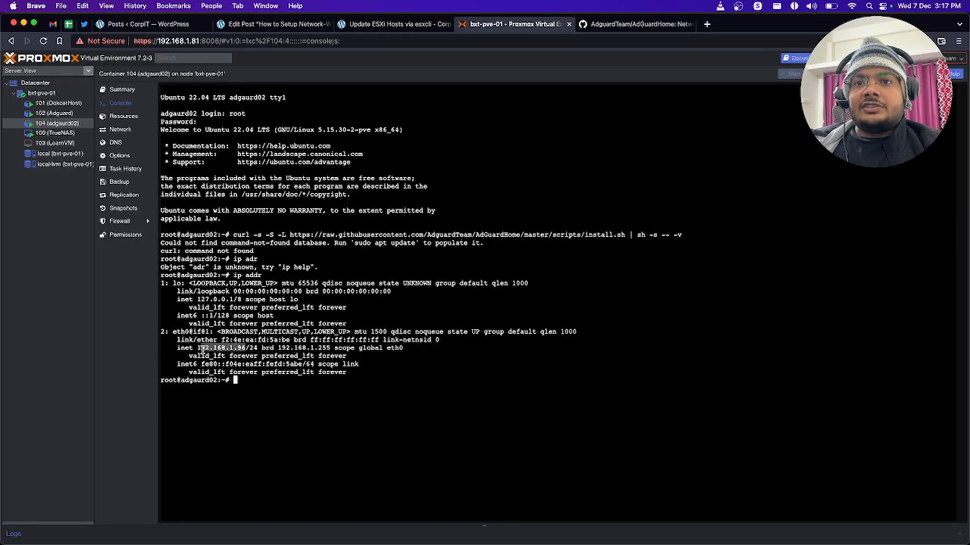
left_click(261, 389)
type("sudo")
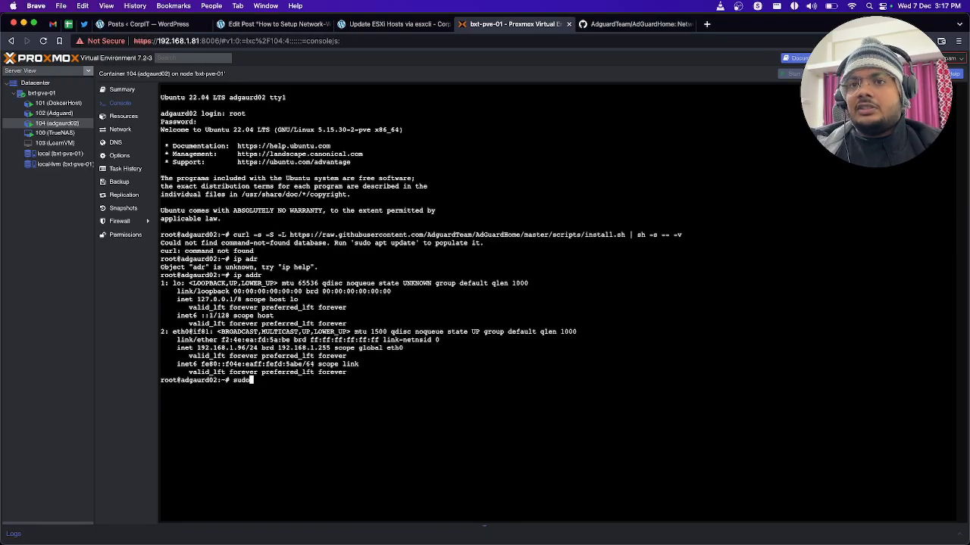
type(" apt updat")
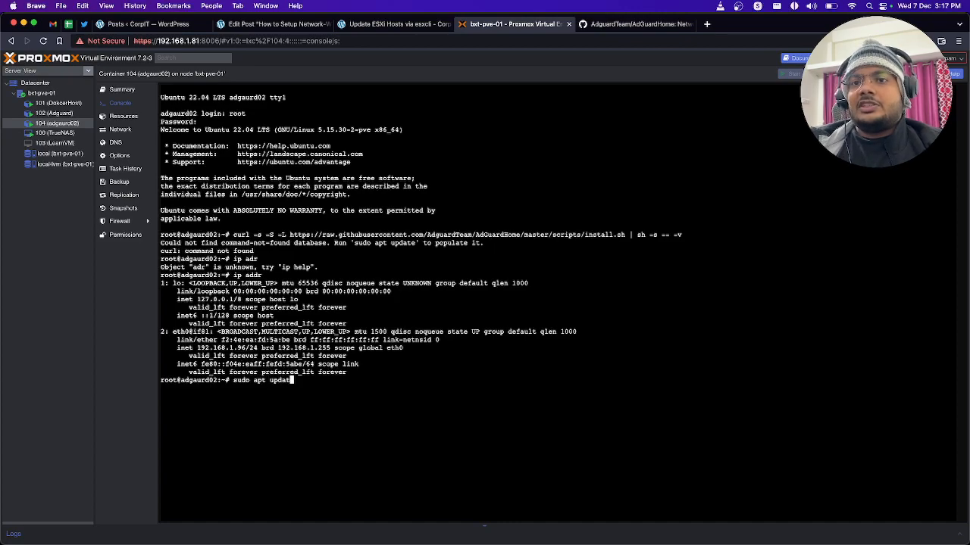
type("e && su")
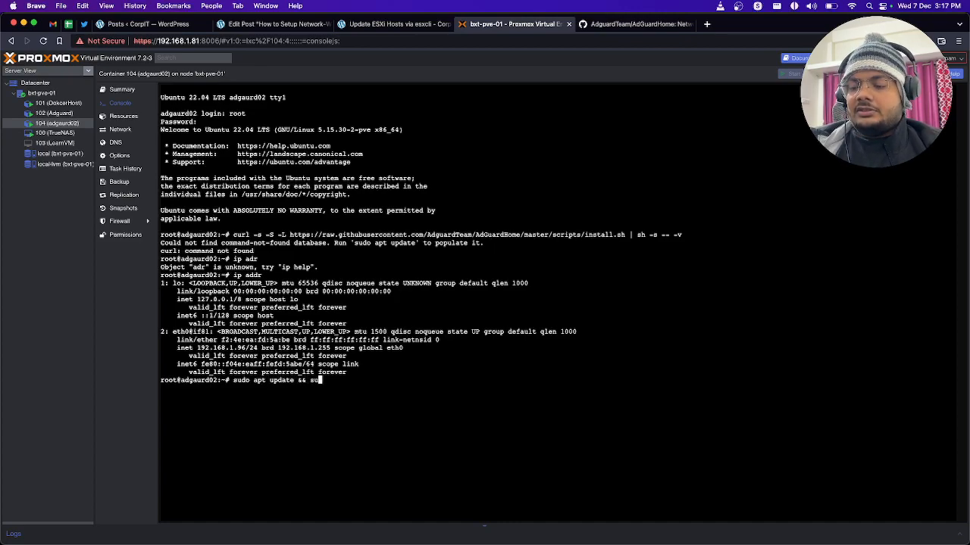
type("do apt upgrade")
key("Return")
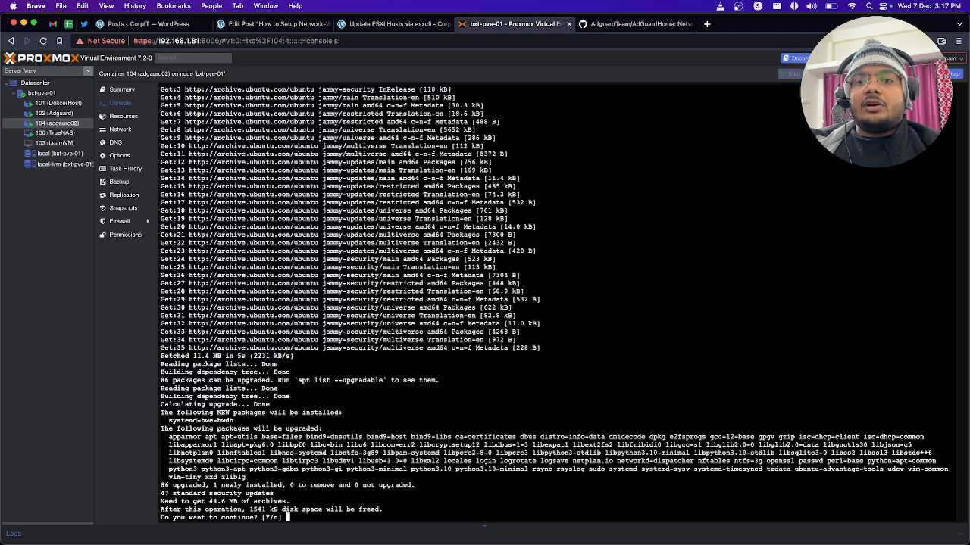
key("Return")
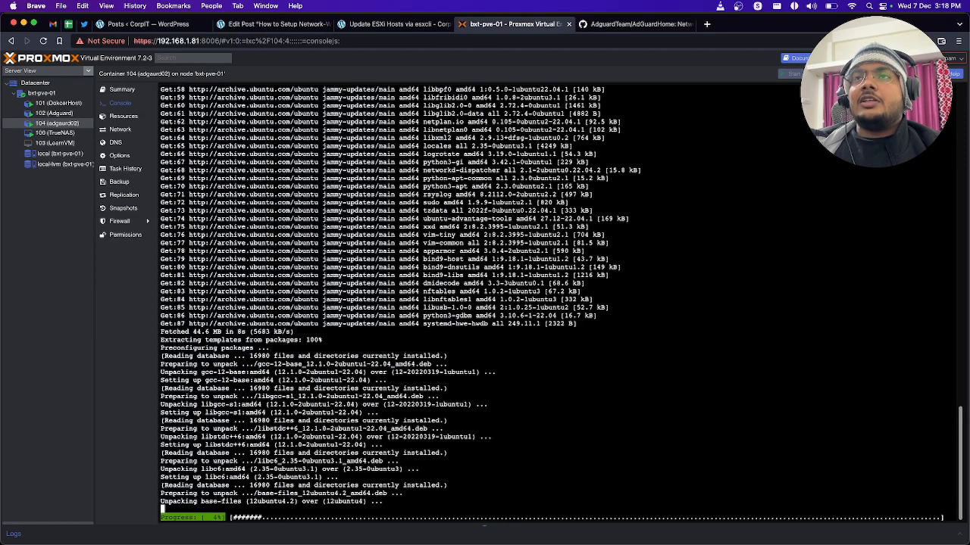
Step: Review the Automated install (Unix) section of the AdGuardHome README on GitHub and check the upgrade's progress in the Proxmox console
left_click(606, 23)
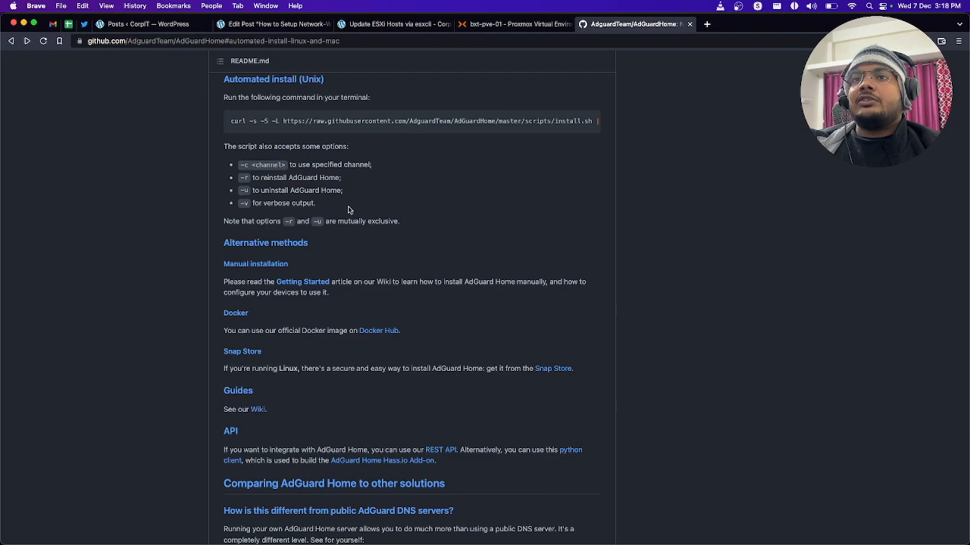
scroll(295, 247, "up", 5)
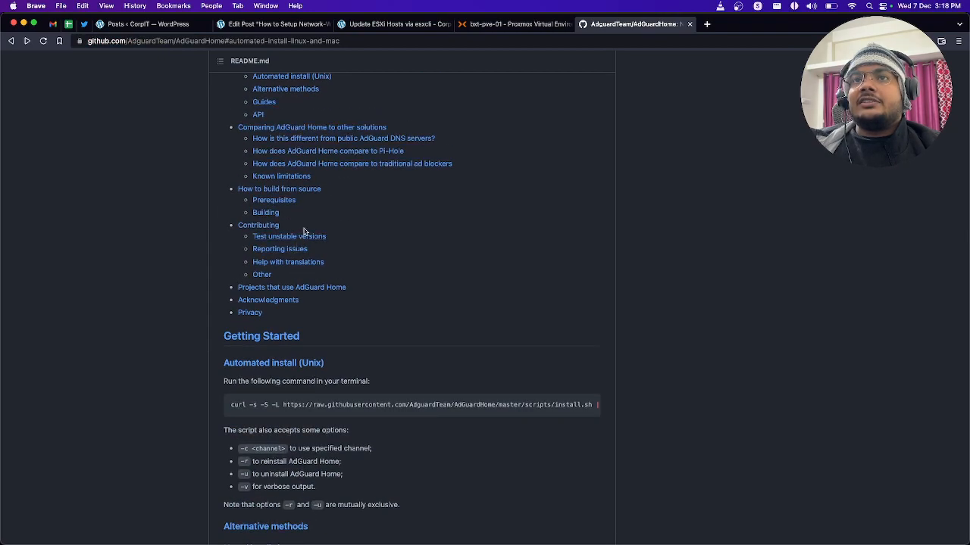
scroll(309, 218, "up", 1)
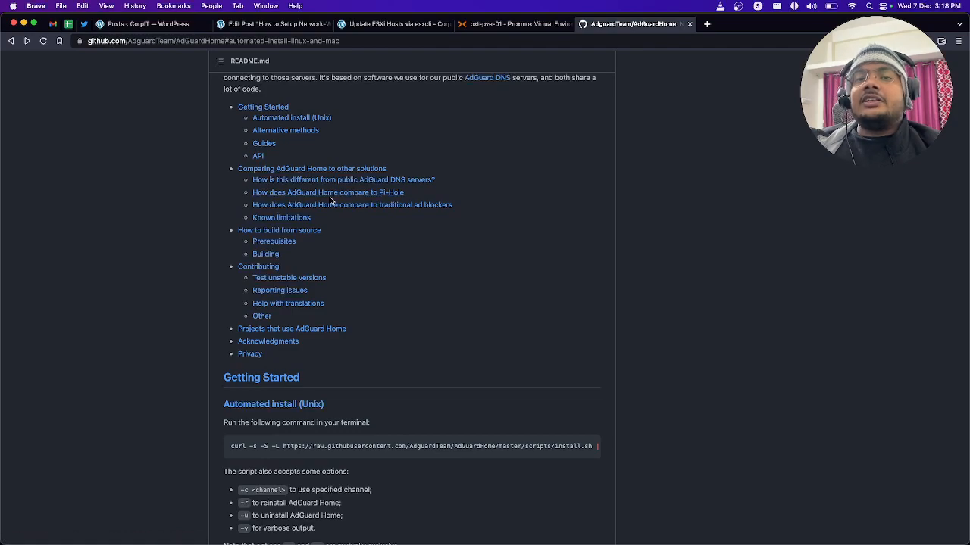
left_click(523, 22)
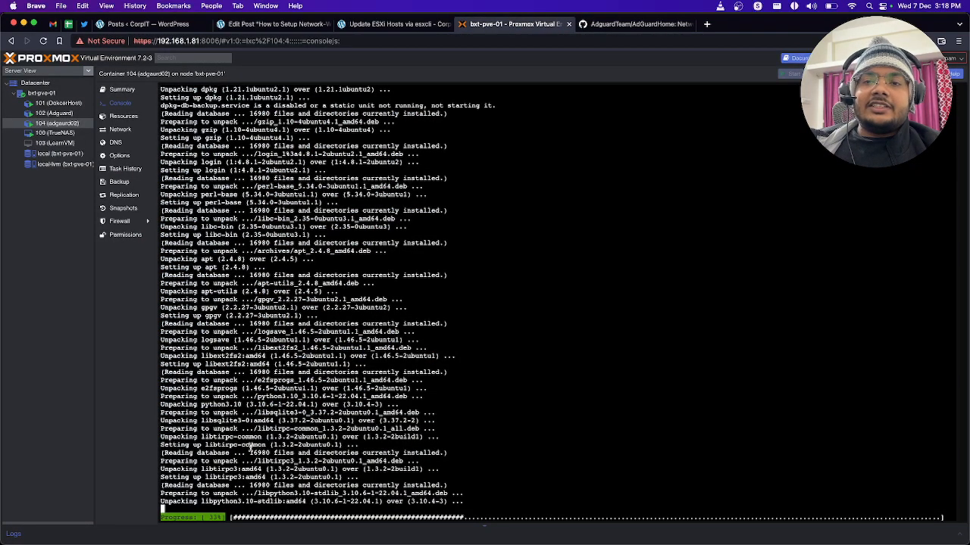
left_click(599, 28)
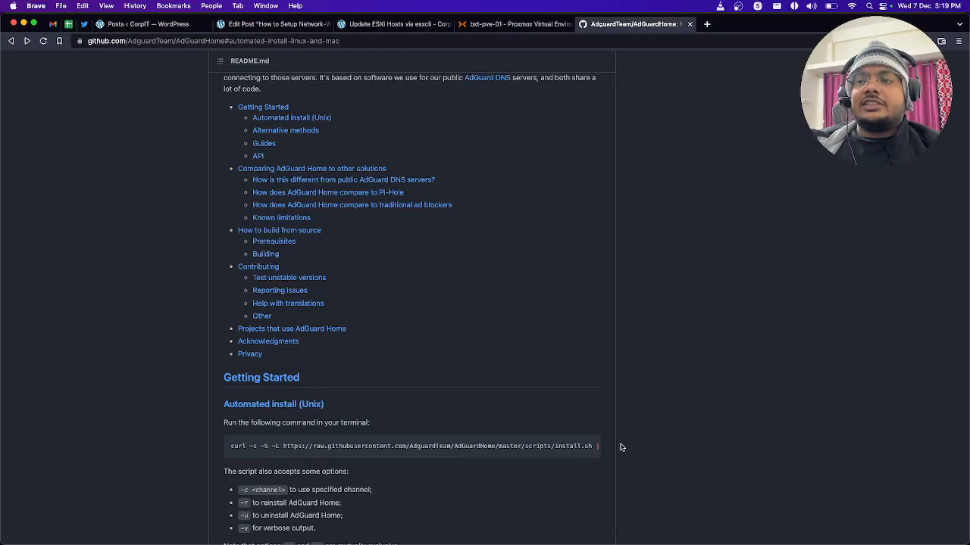
left_click(521, 24)
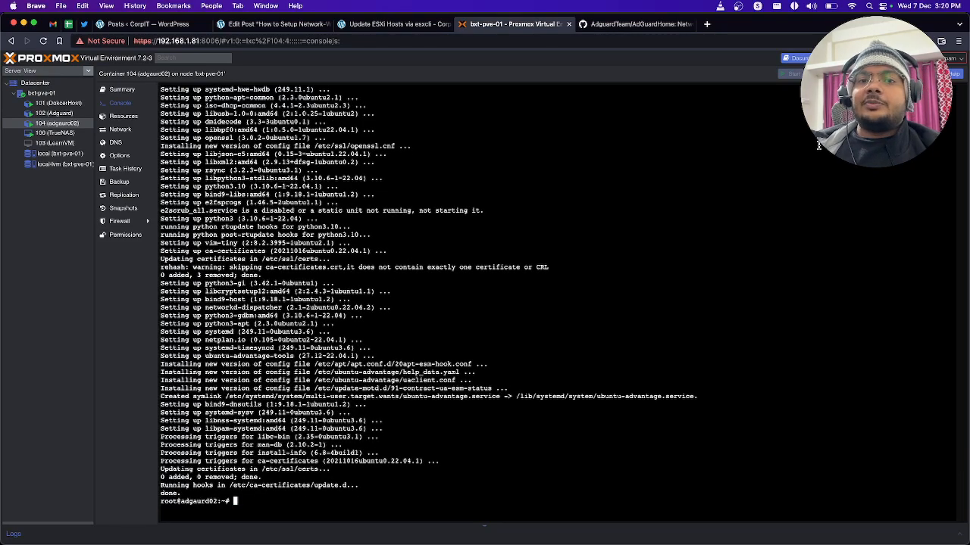
Step: Try to rerun the earlier AdGuard Home curl install command in the container console
key("Up")
key("Up")
key("Up")
key("Up")
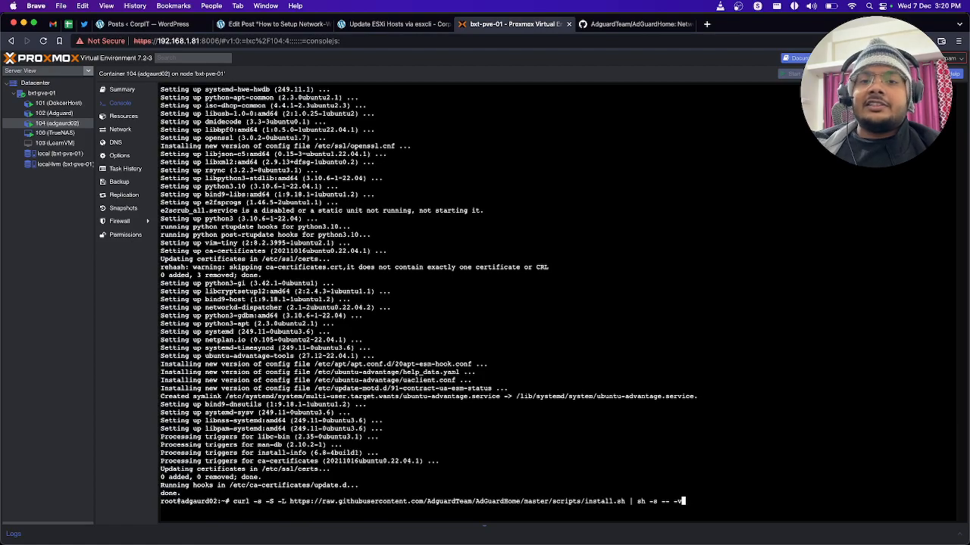
key("Return")
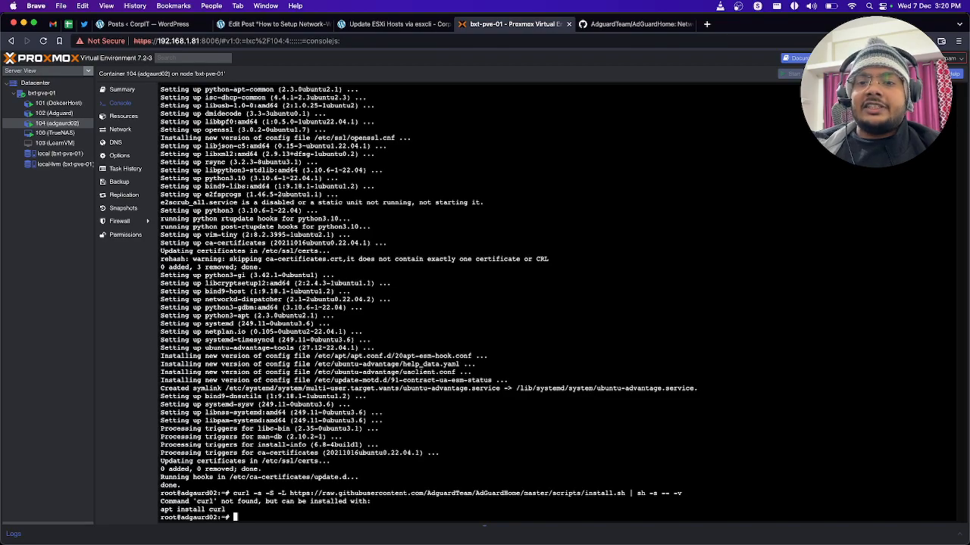
Step: Install curl in the container with apt install curl, accepting the additional packages
type("apt ")
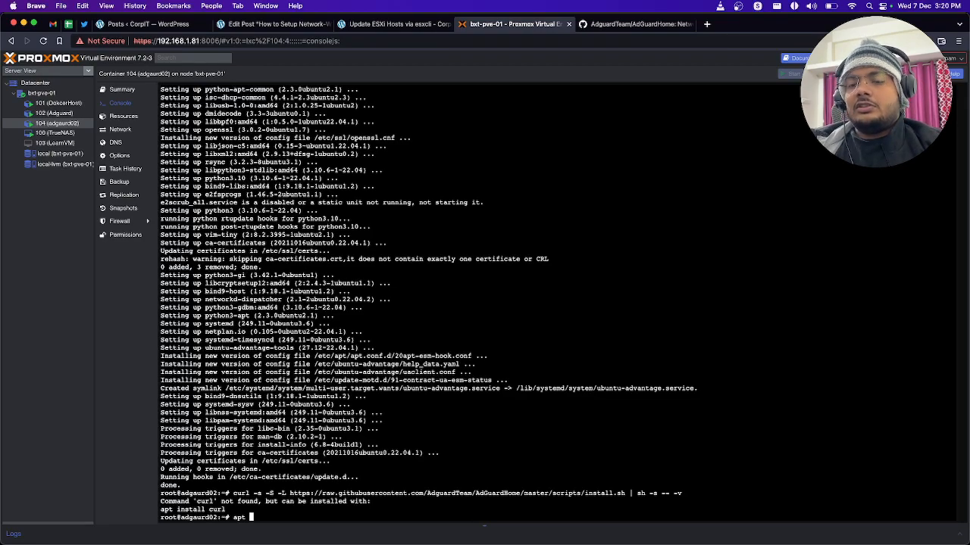
type("install c")
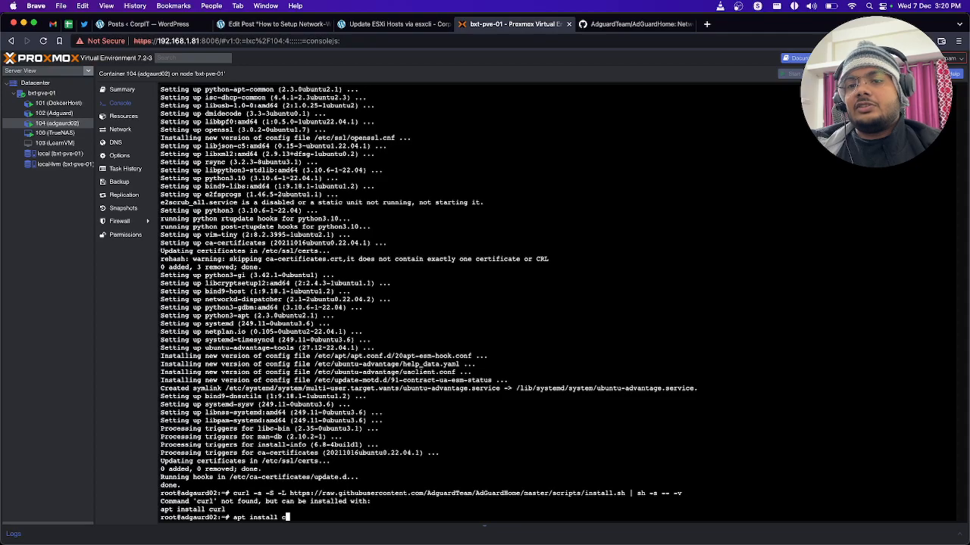
type("url")
key("Return")
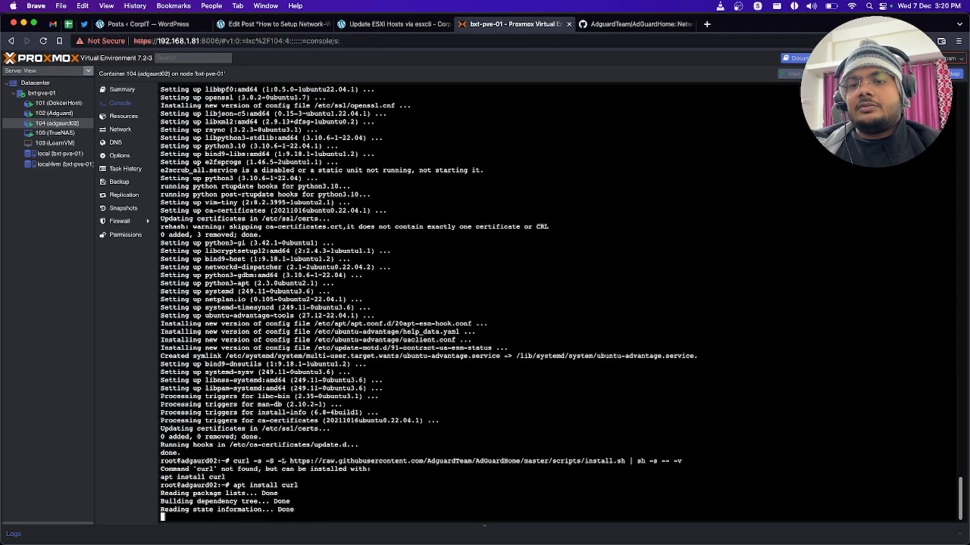
type("y")
key("Return")
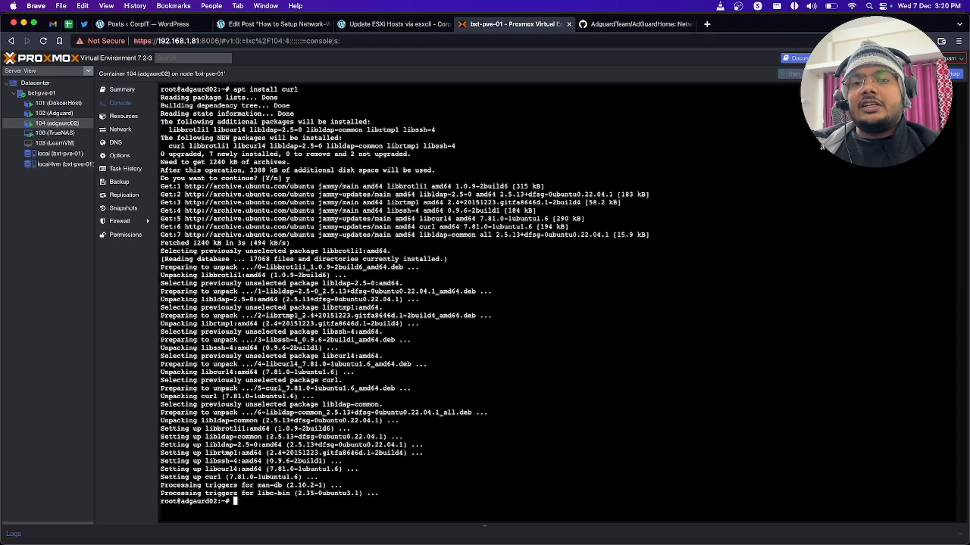
Step: Run the AdGuard Home install.sh script through the curl command with verbose output
key("super+v")
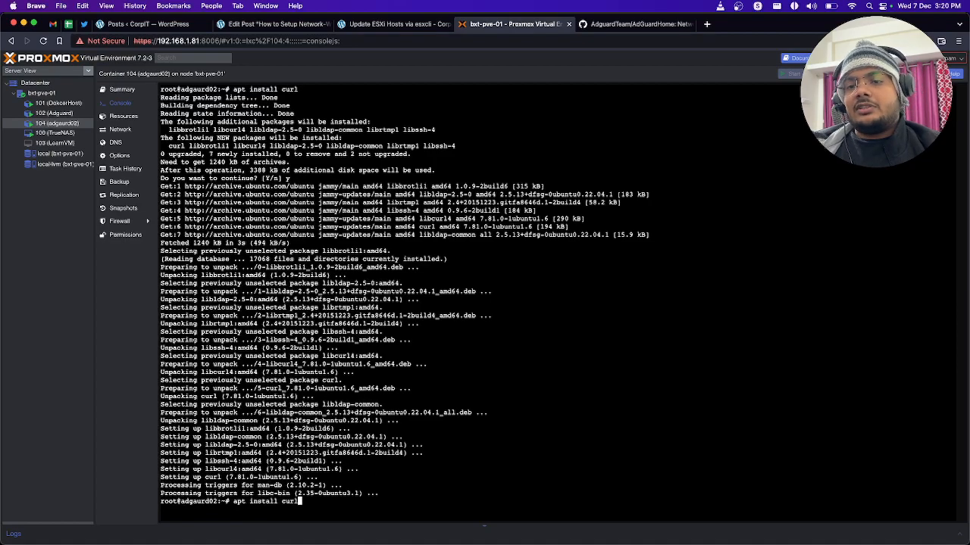
key("Return")
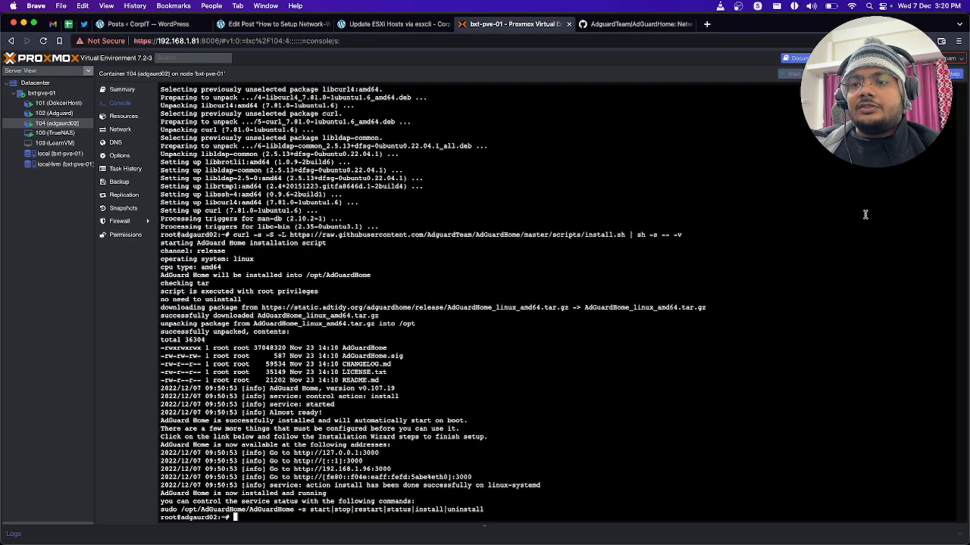
left_click_drag(393, 469, 294, 470)
key("super+c")
right_click(295, 470)
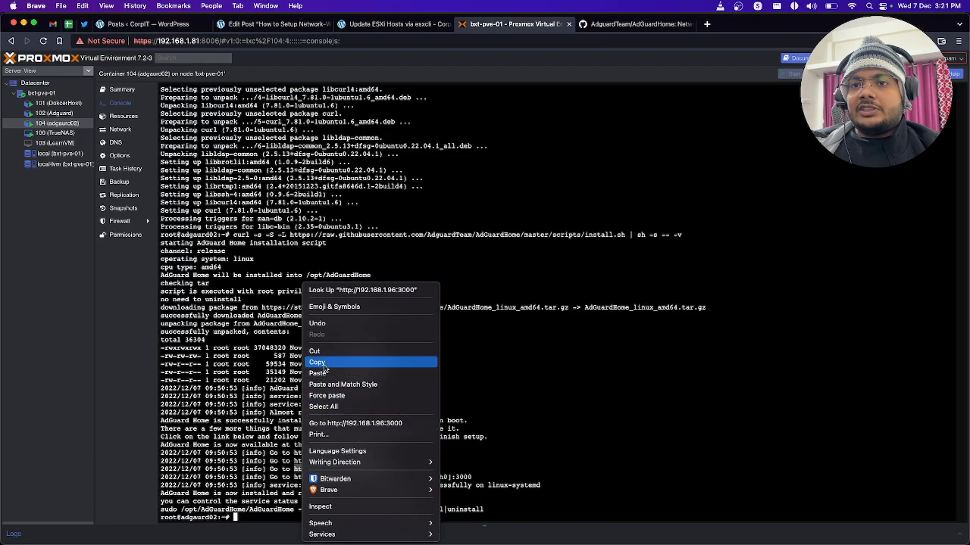
left_click(317, 362)
left_click(706, 25)
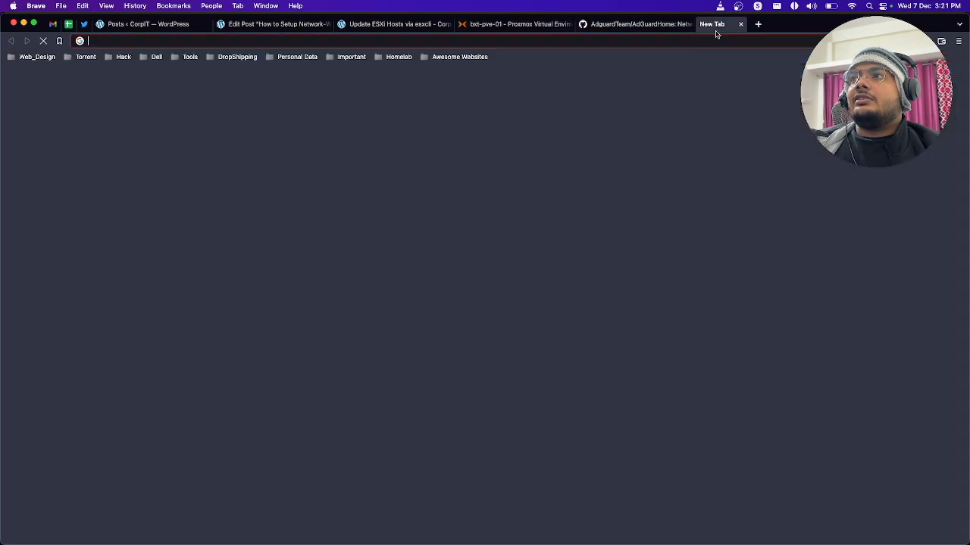
key("super+v")
key("Return")
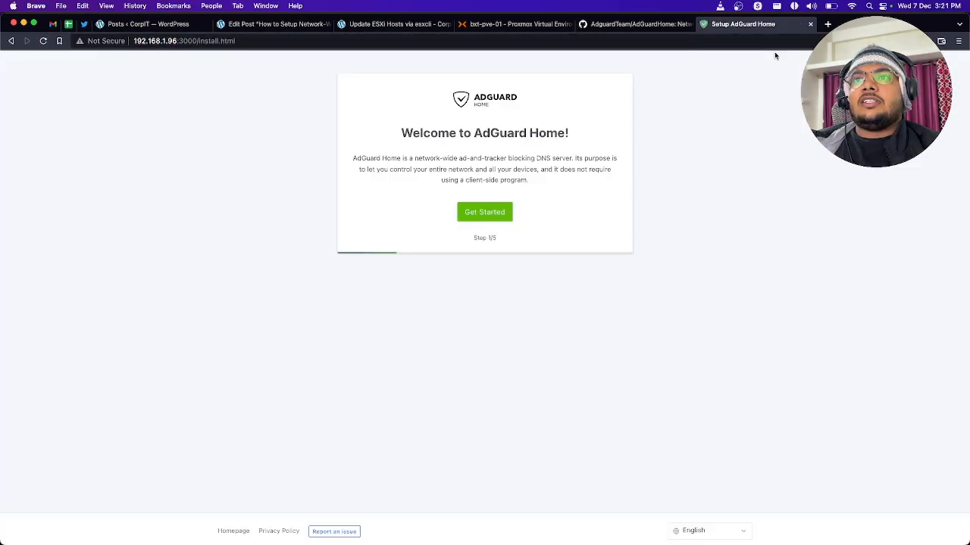
Step: Start the AdGuard Home setup wizard, set the DNS server listen interface to eth0 - 192.168.1.96, and continue to Authentication
left_click(492, 215)
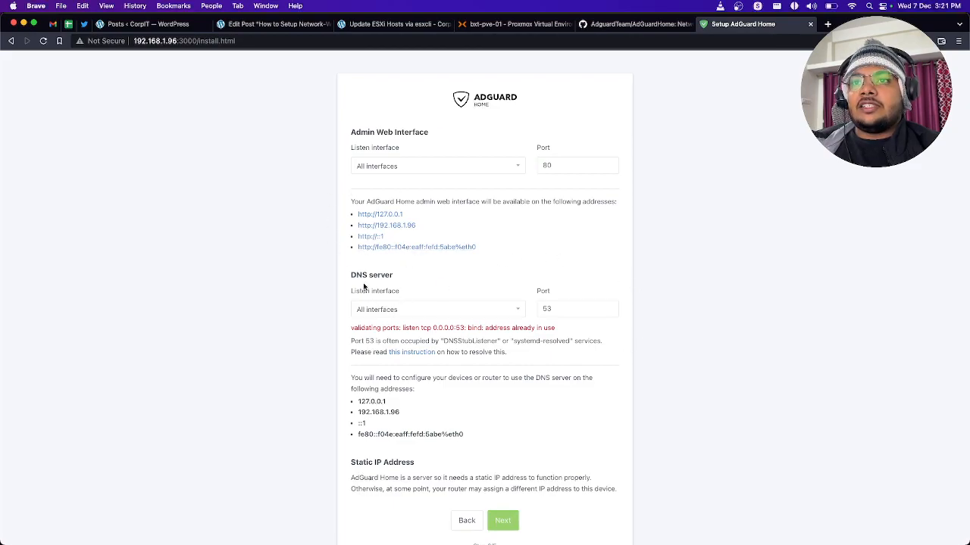
left_click(394, 311)
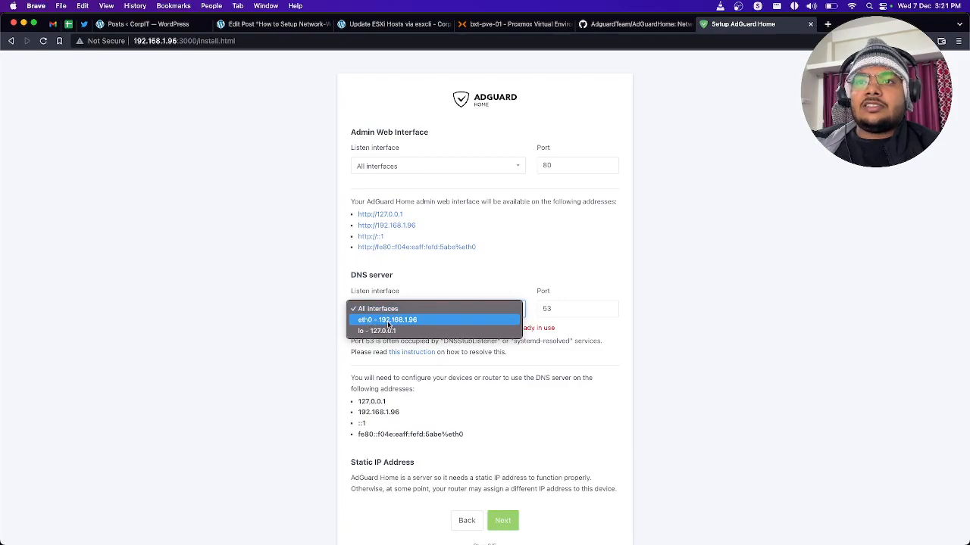
left_click(370, 320)
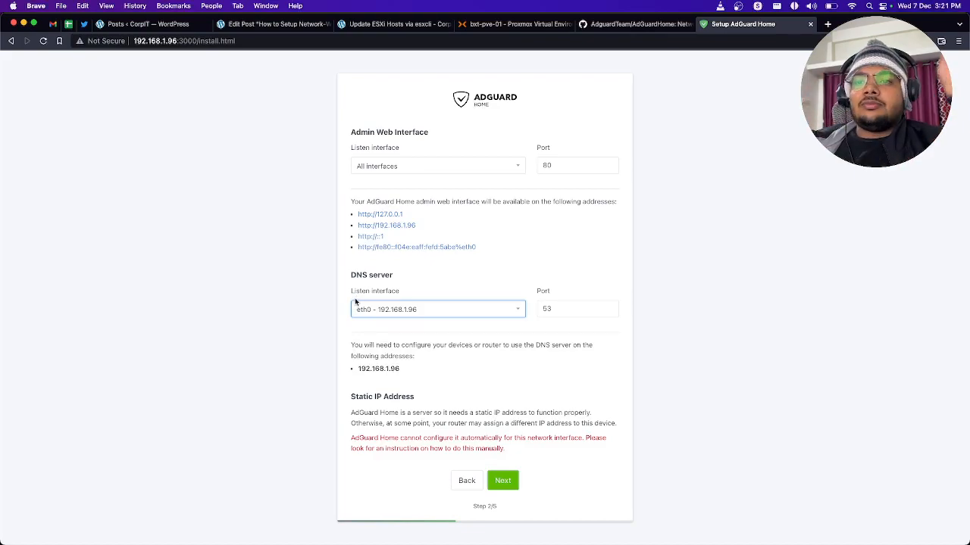
left_click(506, 483)
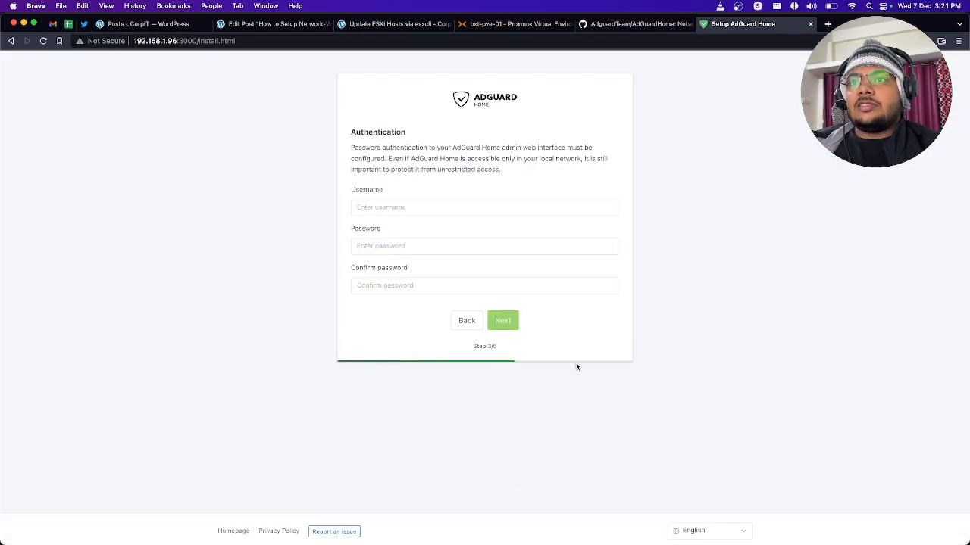
Step: Set the admin username to bxtgeek, enter and confirm the admin password, and continue to device configuration
left_click(427, 213)
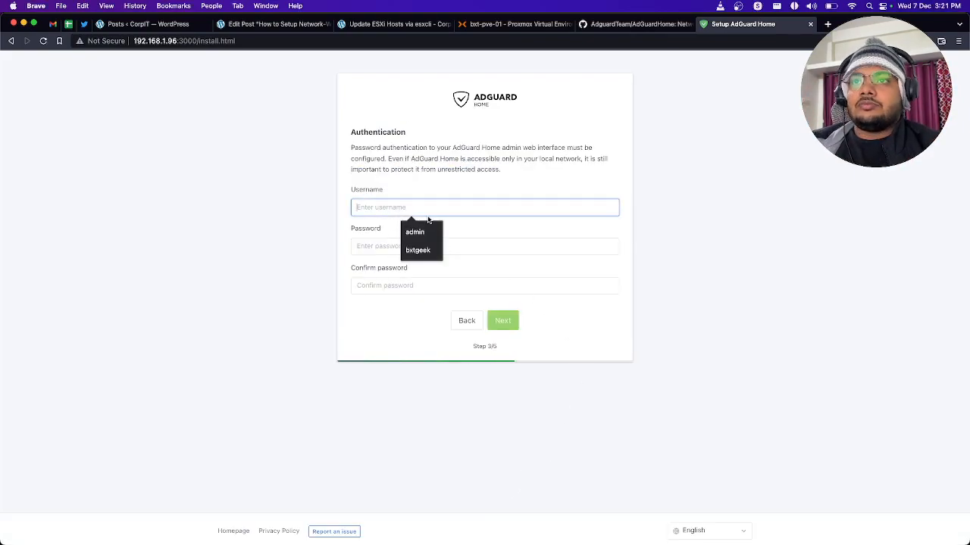
type("bxtgeek")
key("Tab")
type("**")
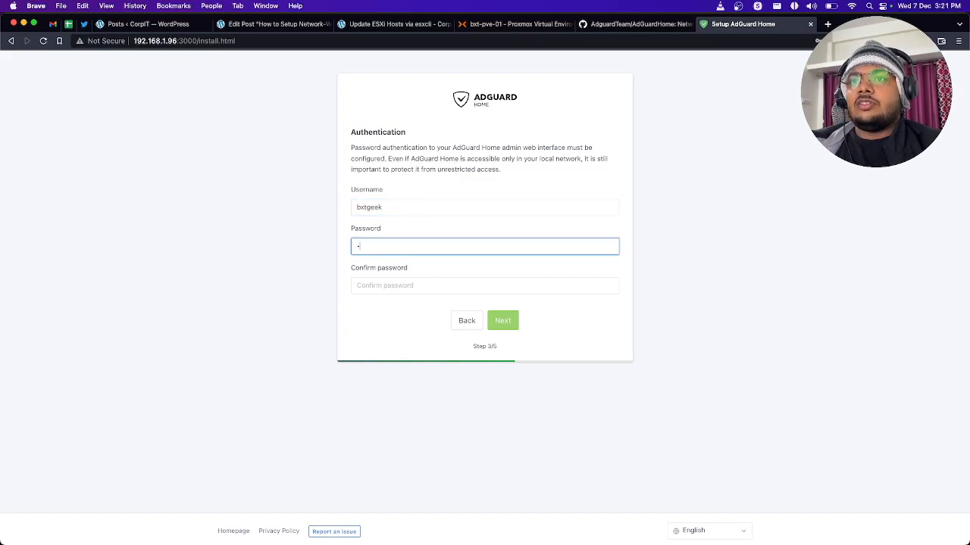
type("*********")
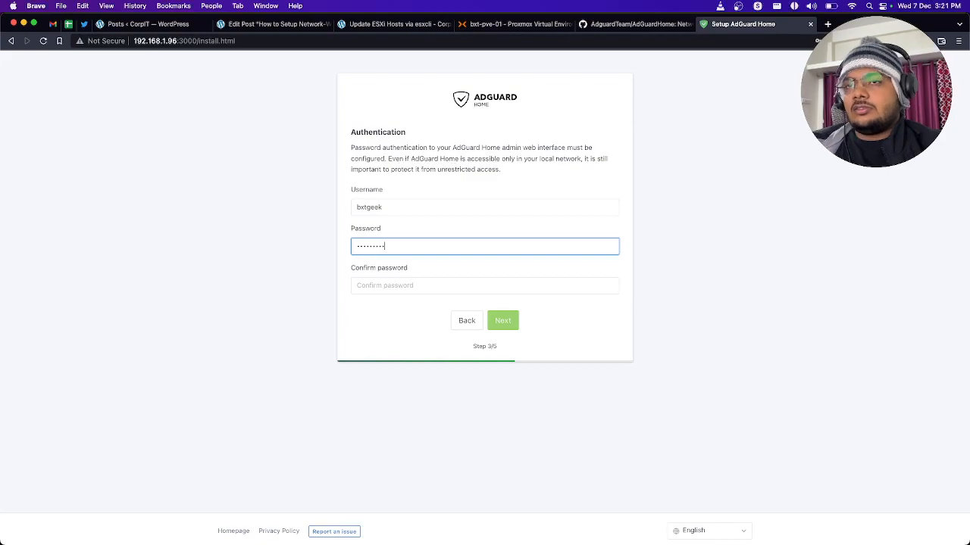
key("super+a")
key("BackSpace")
type("**********")
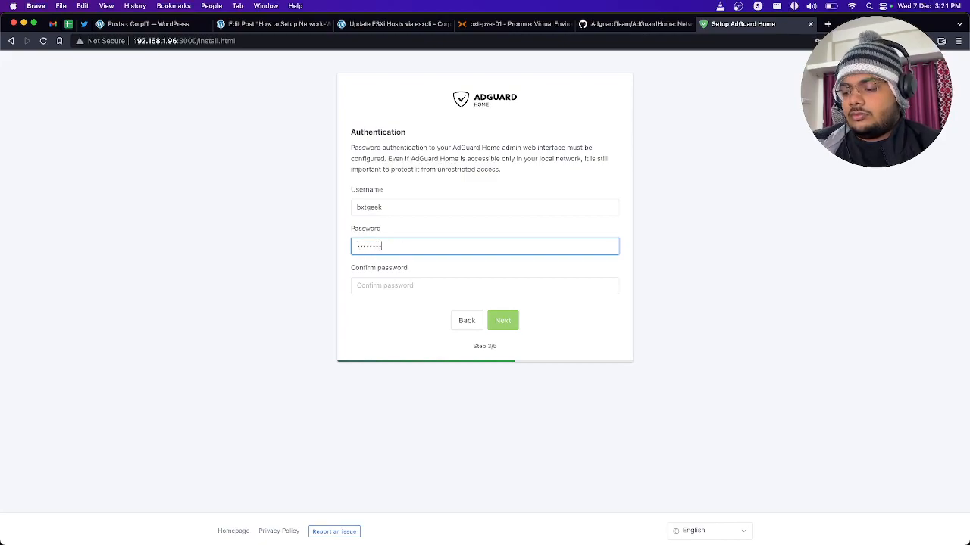
key("Tab")
type("***")
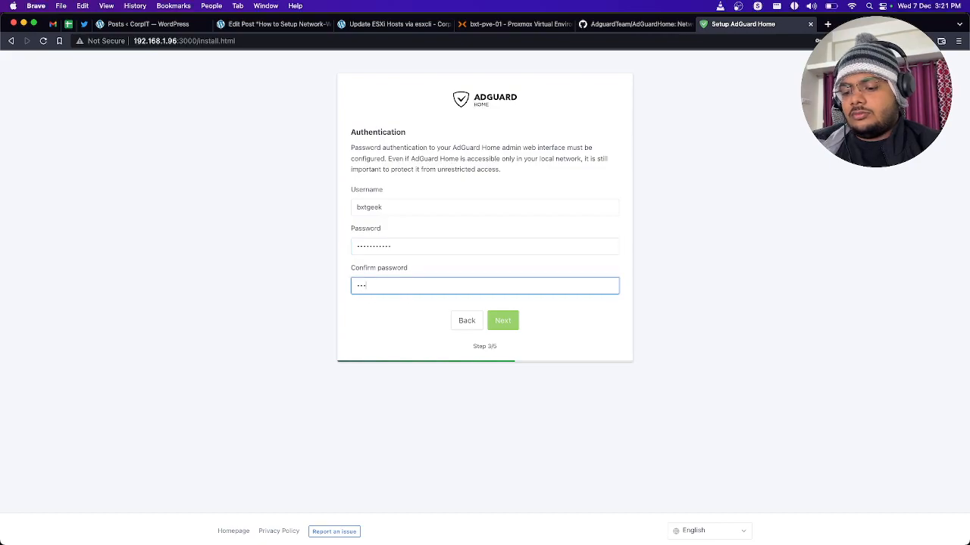
type("********")
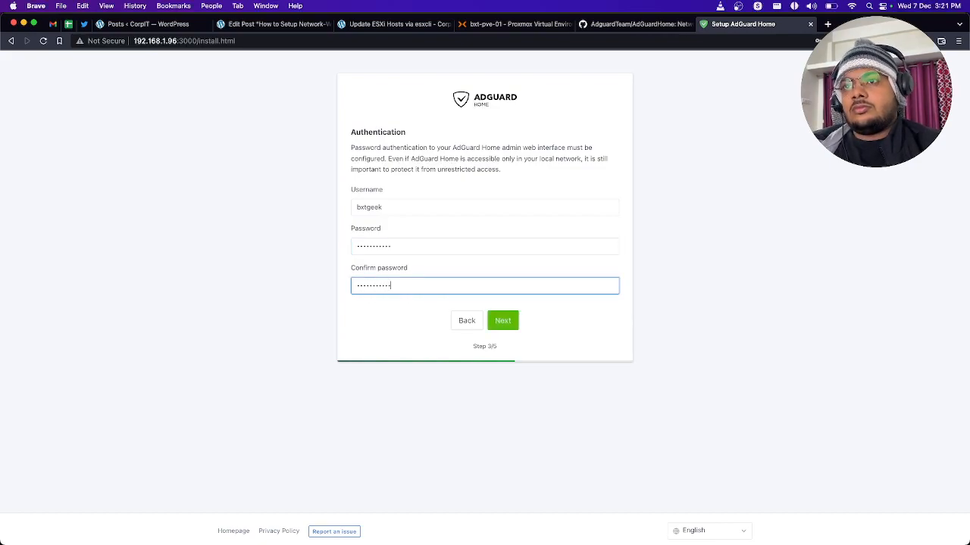
left_click(509, 326)
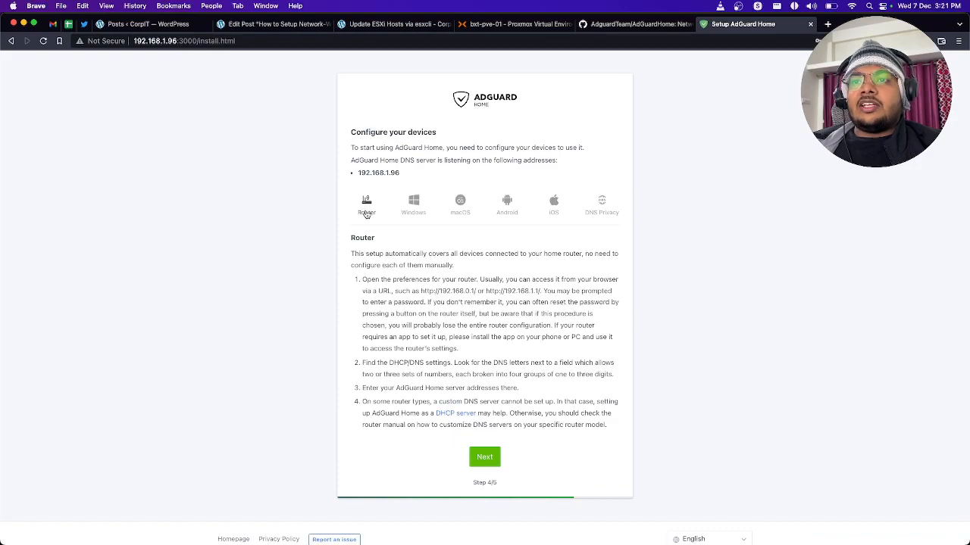
Step: Review the Router and Windows instructions for configuring devices to use the AdGuard Home DNS server
left_click_drag(608, 429, 357, 279)
left_click(413, 205)
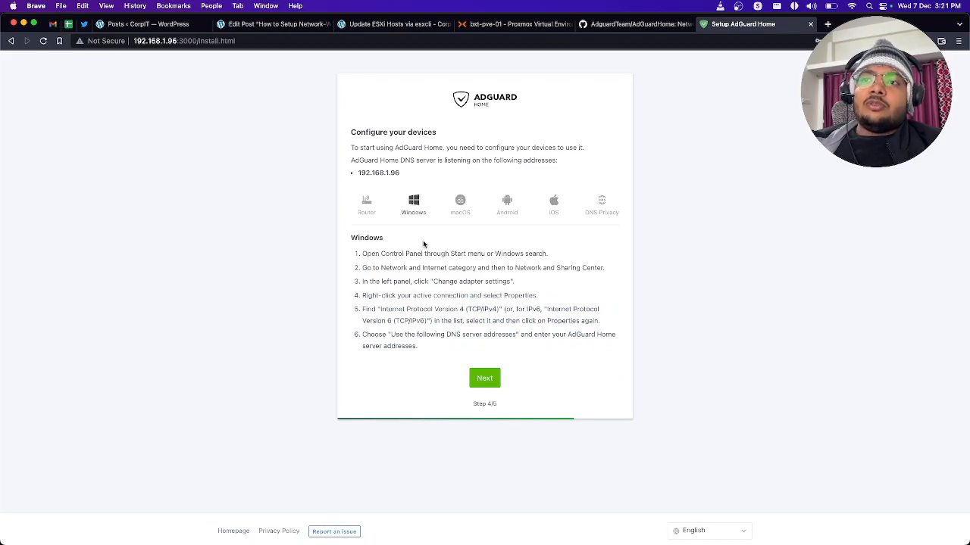
Step: Review the device configuration instructions for macOS, Android and iOS, and return to the Router instructions
left_click_drag(415, 354, 363, 265)
left_click(460, 203)
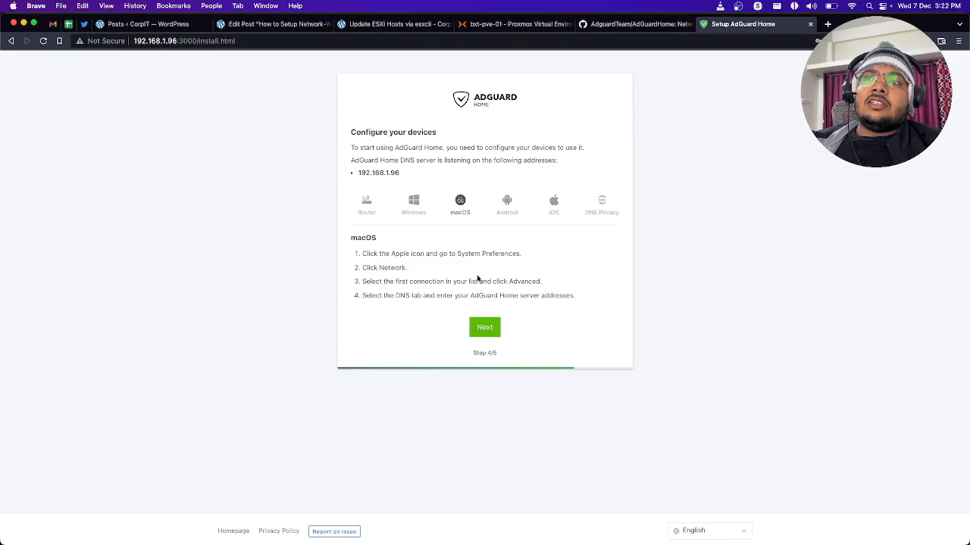
left_click(503, 209)
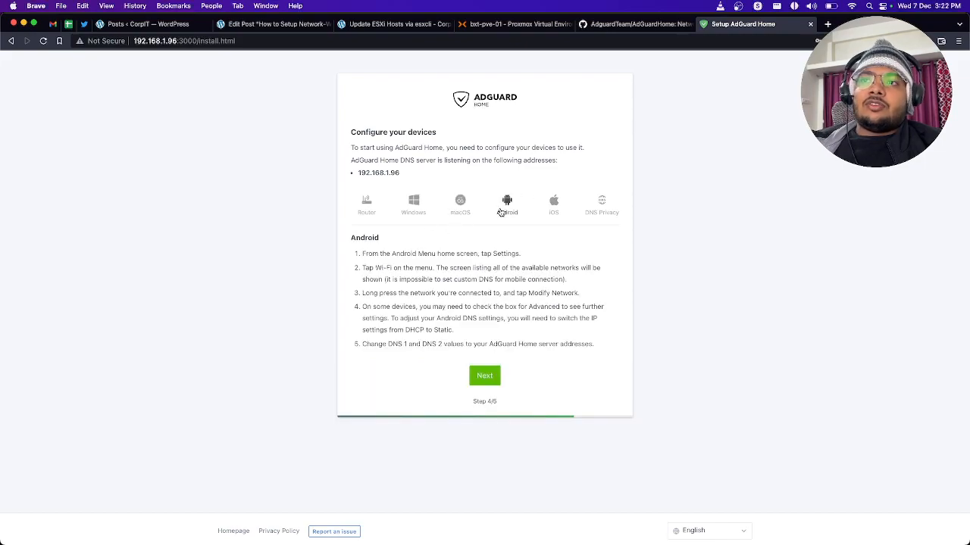
left_click(552, 206)
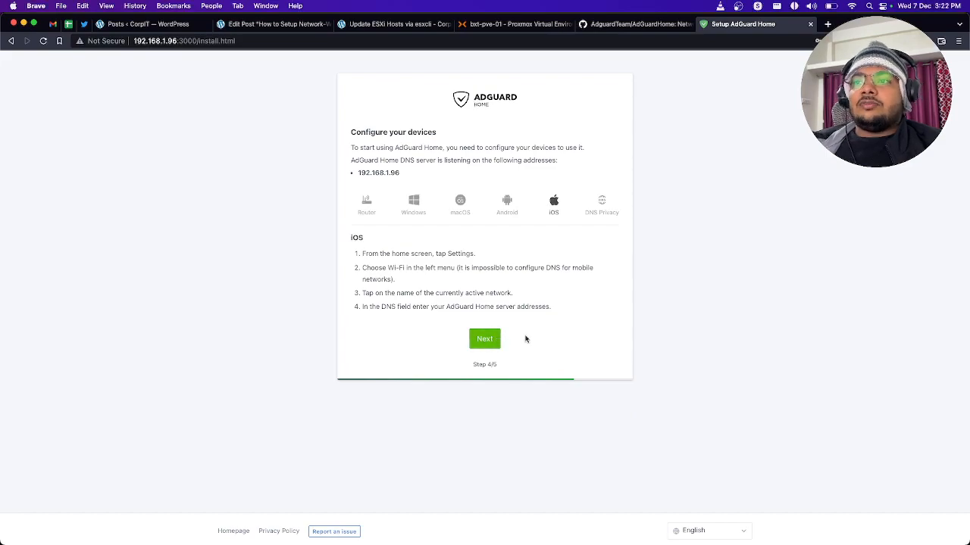
left_click(372, 201)
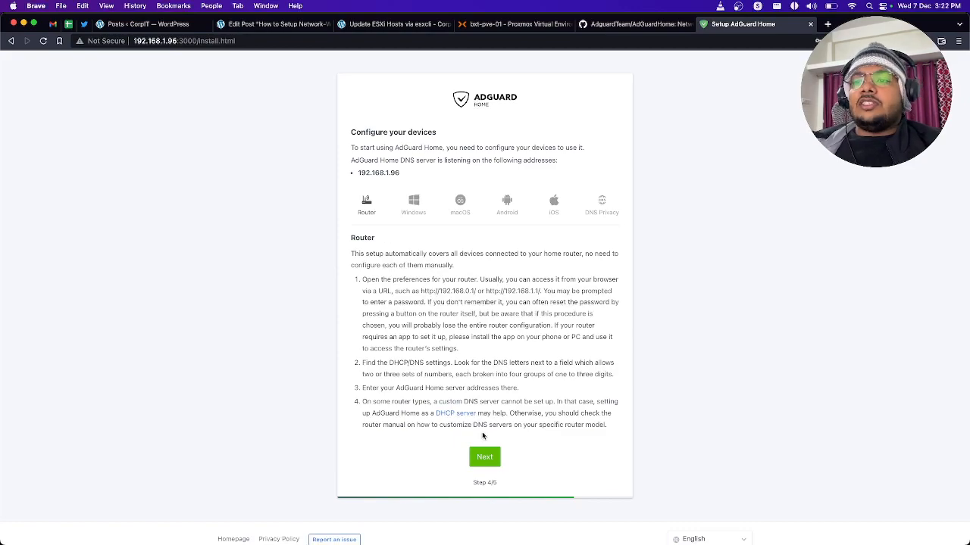
Step: Finish the AdGuard Home setup wizard and open the dashboard login page
left_click(493, 461)
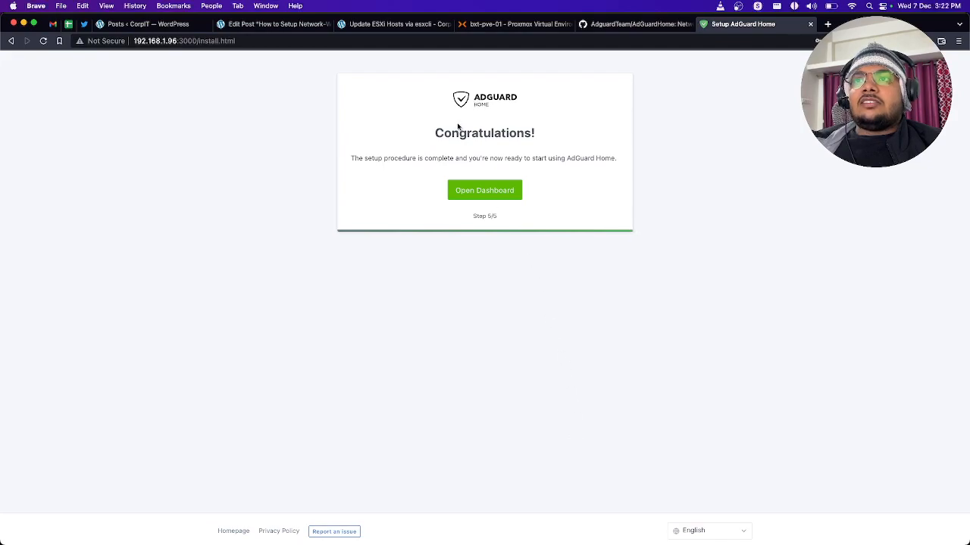
left_click_drag(359, 154, 580, 166)
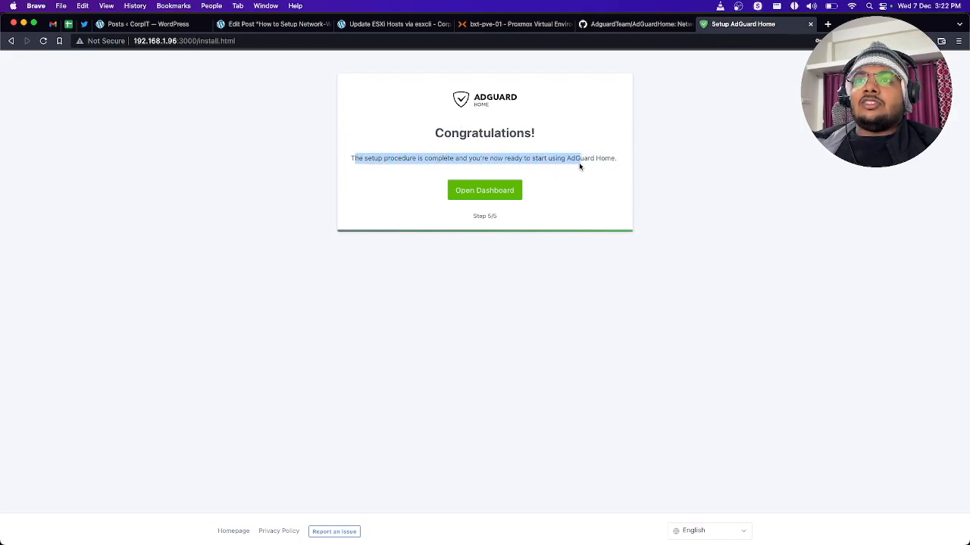
left_click(483, 193)
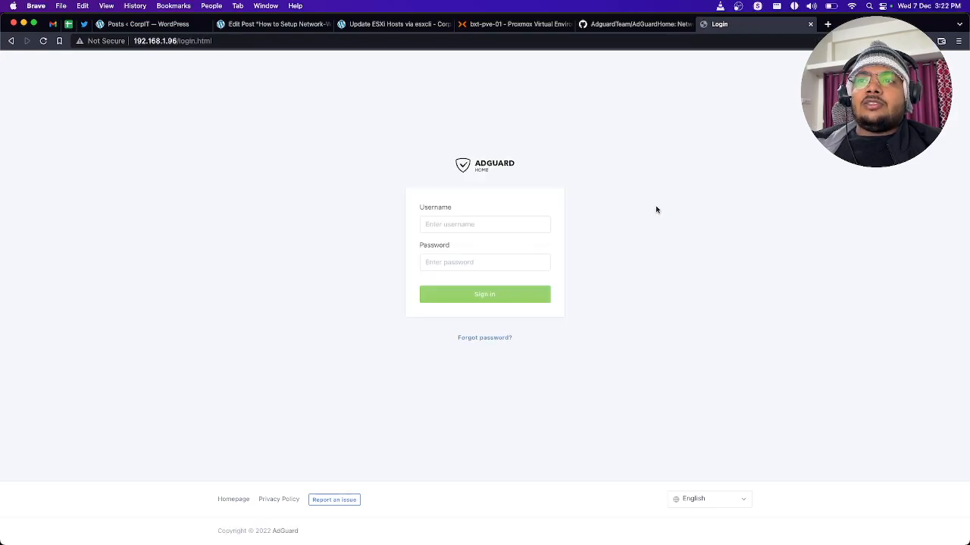
Step: Sign in to AdGuard Home with the username bxtgeek and the admin password
left_click(462, 225)
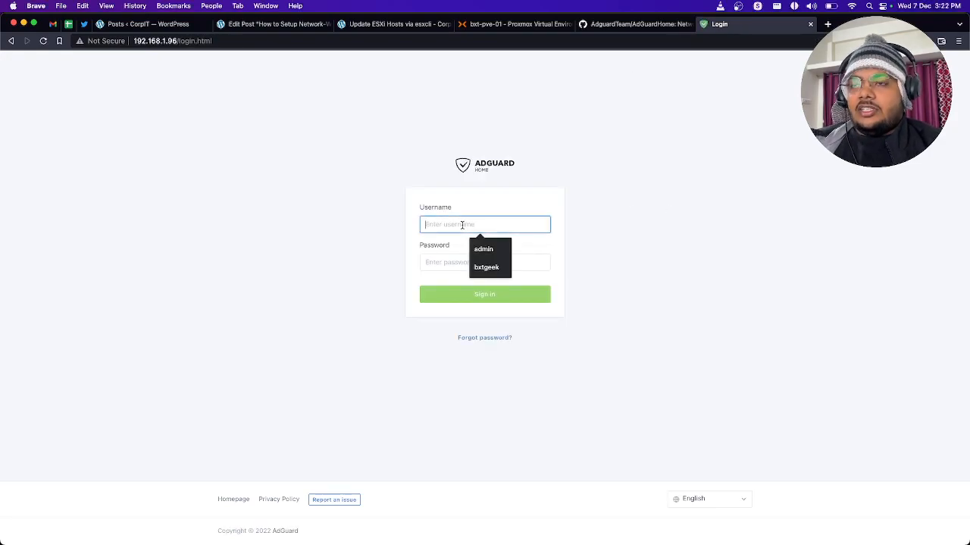
left_click(486, 267)
left_click(439, 262)
type("a")
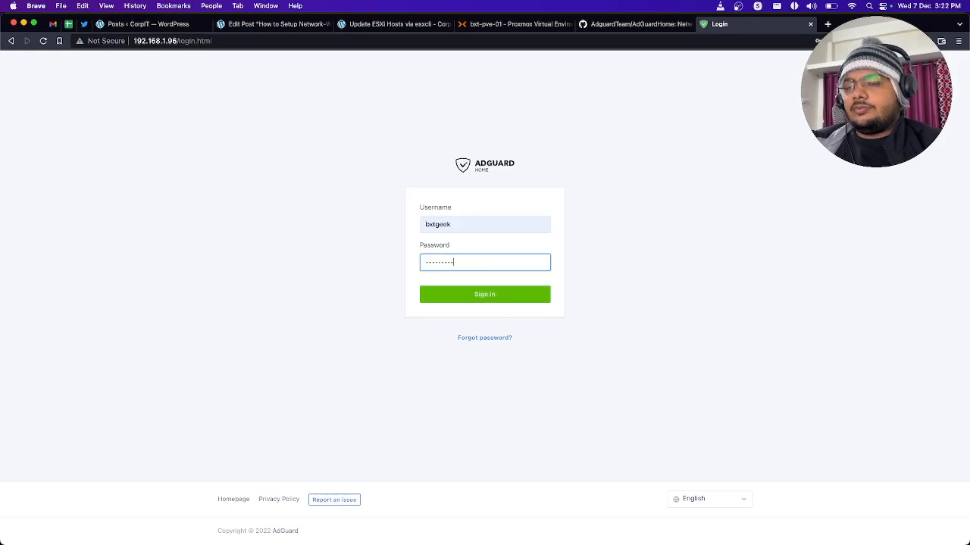
key("Return")
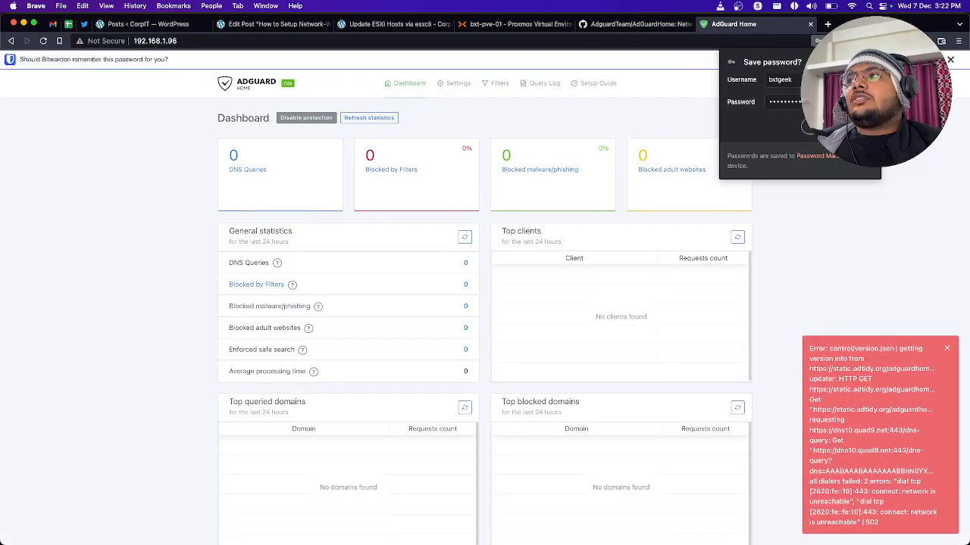
Step: Dismiss the browser and Bitwarden password-saving prompts and the version-check error notification
left_click(808, 126)
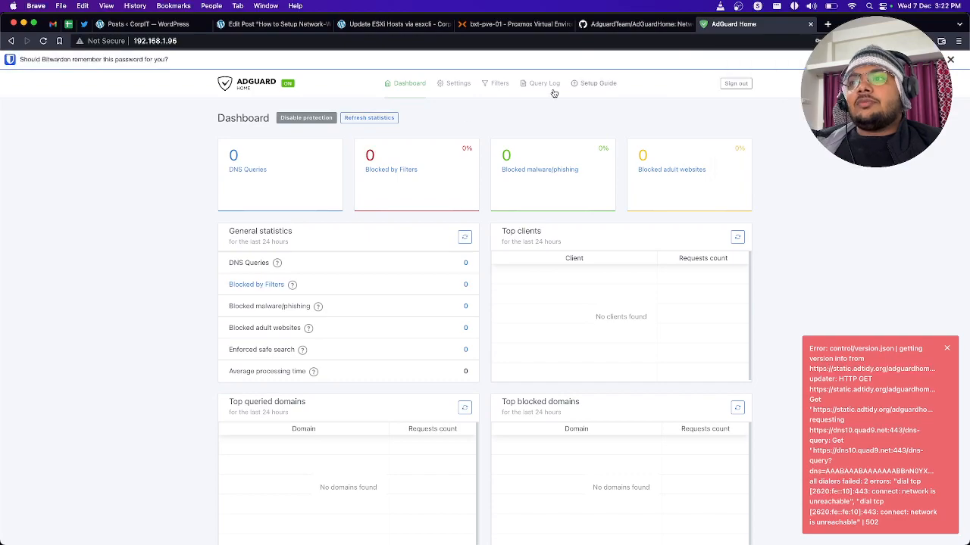
left_click(949, 349)
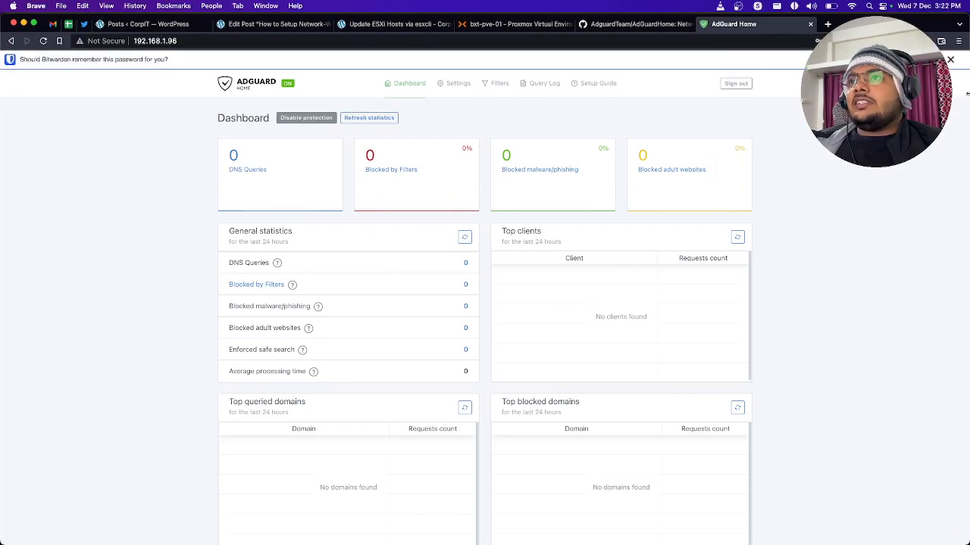
left_click(950, 60)
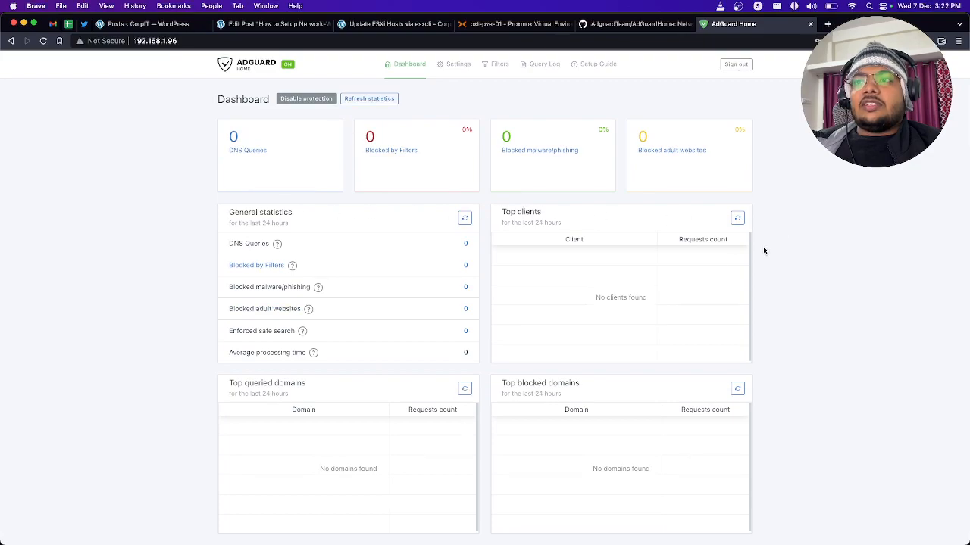
Step: Look over the dashboard statistics, open the DNS settings and examine the upstream DNS server address and its https protocol prefix
scroll(474, 280, "down", 2)
scroll(475, 280, "down", 1)
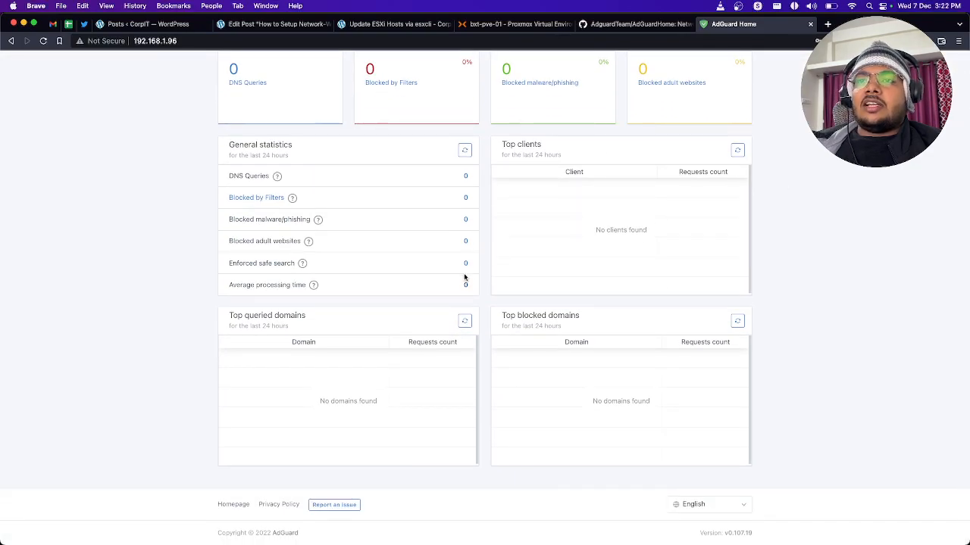
scroll(284, 176, "up", 2)
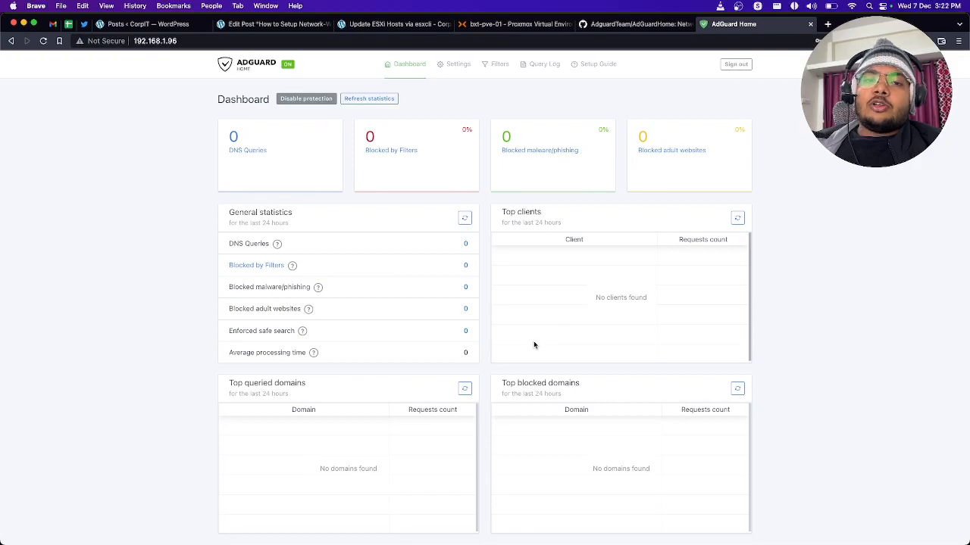
mouse_move(449, 70)
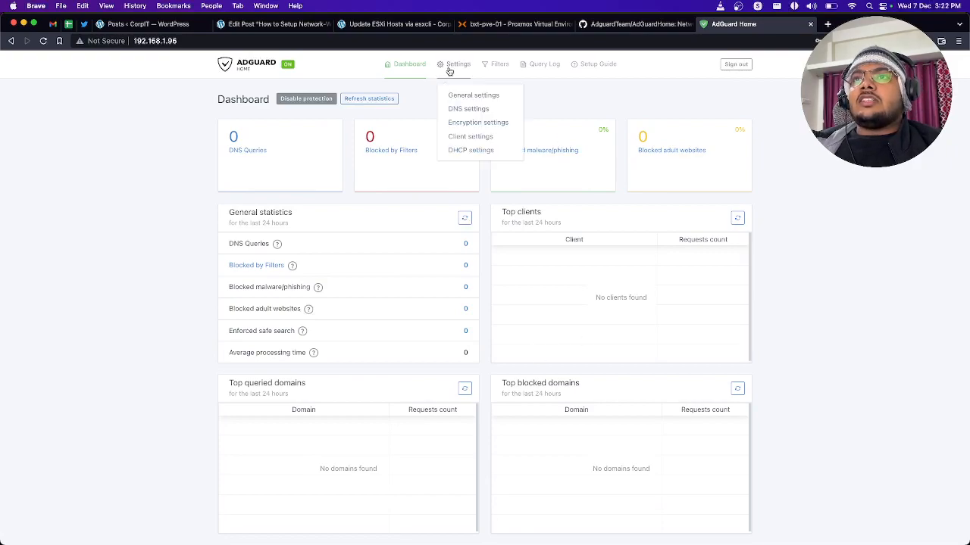
left_click(463, 109)
left_click_drag(236, 182, 390, 182)
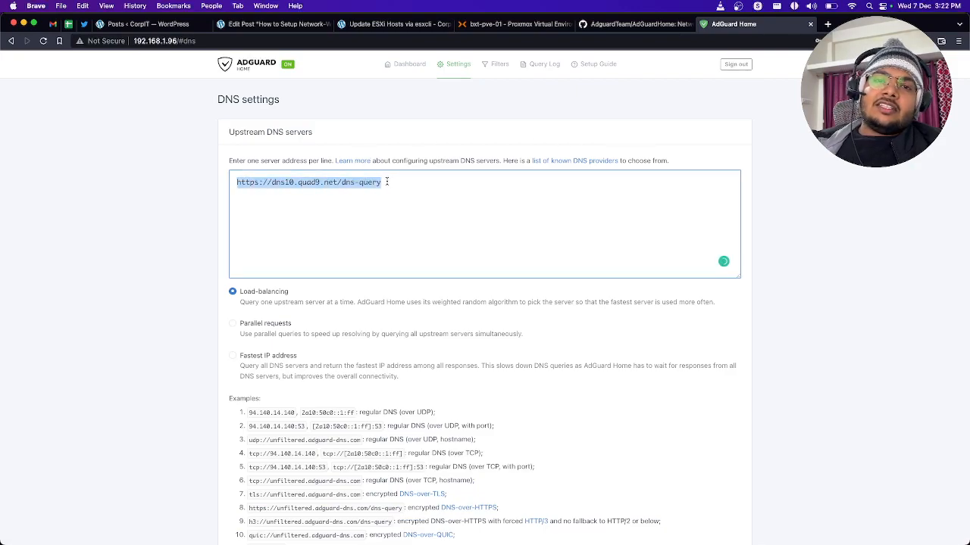
left_click(262, 183)
left_click_drag(259, 182, 237, 180)
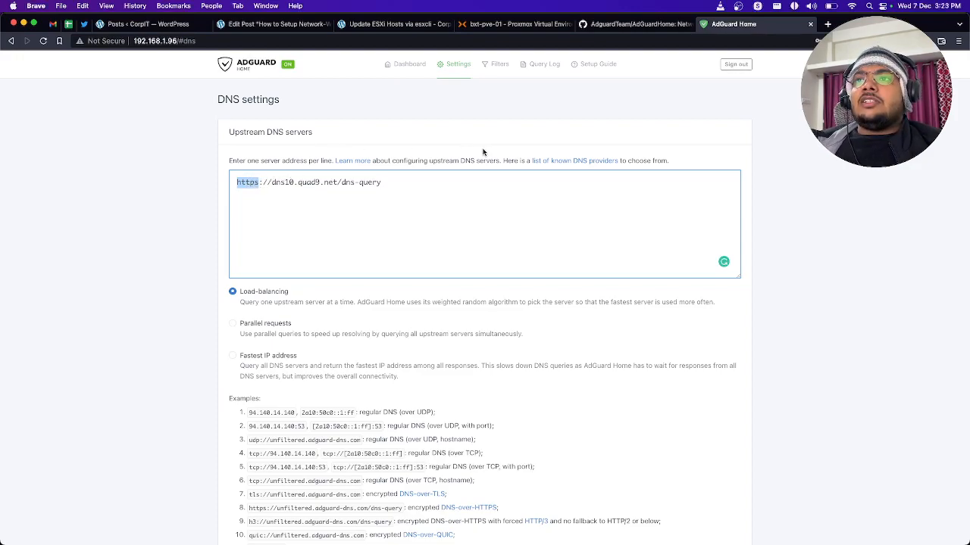
Step: Open the list of known DNS providers and review each provider's server addresses, protocols and filtering modes
left_click(569, 162)
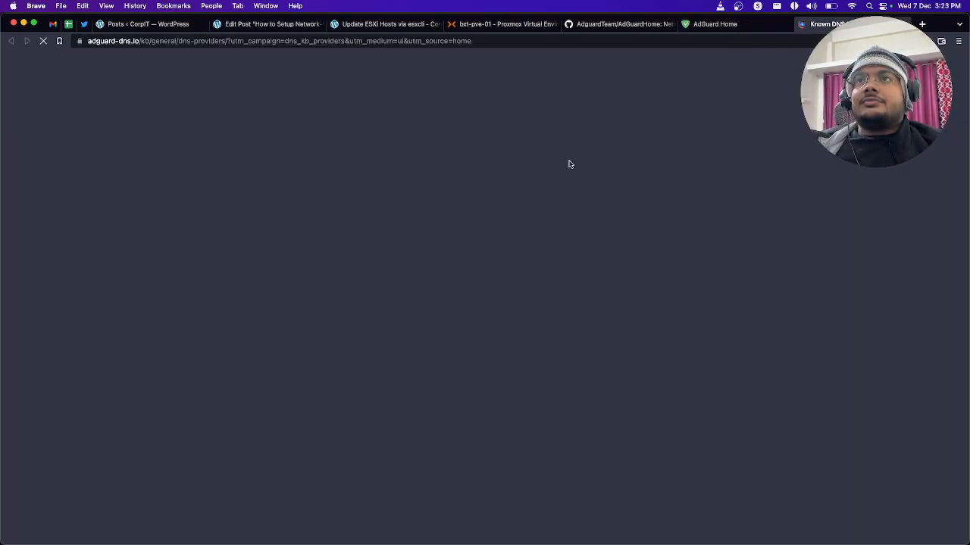
scroll(373, 270, "down", 4)
scroll(374, 270, "down", 5)
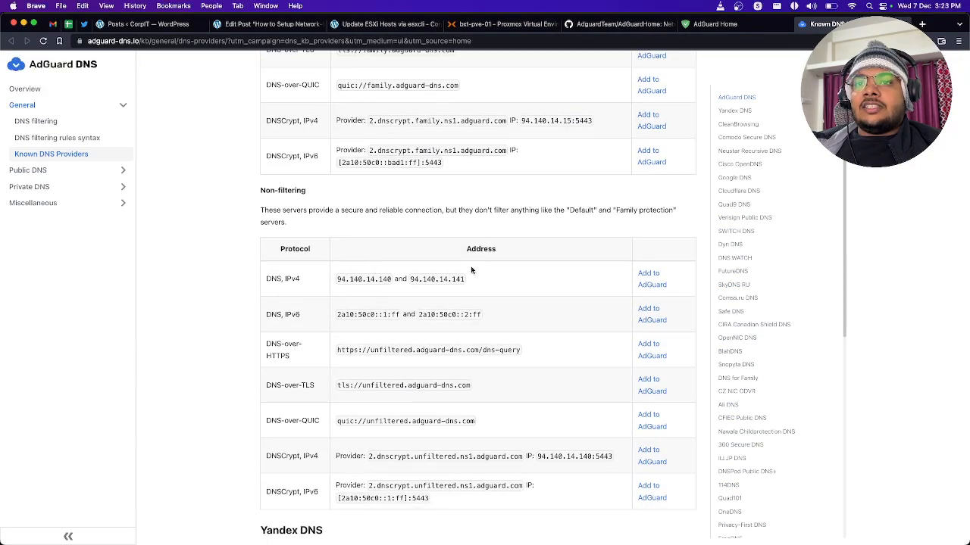
scroll(471, 270, "down", 8)
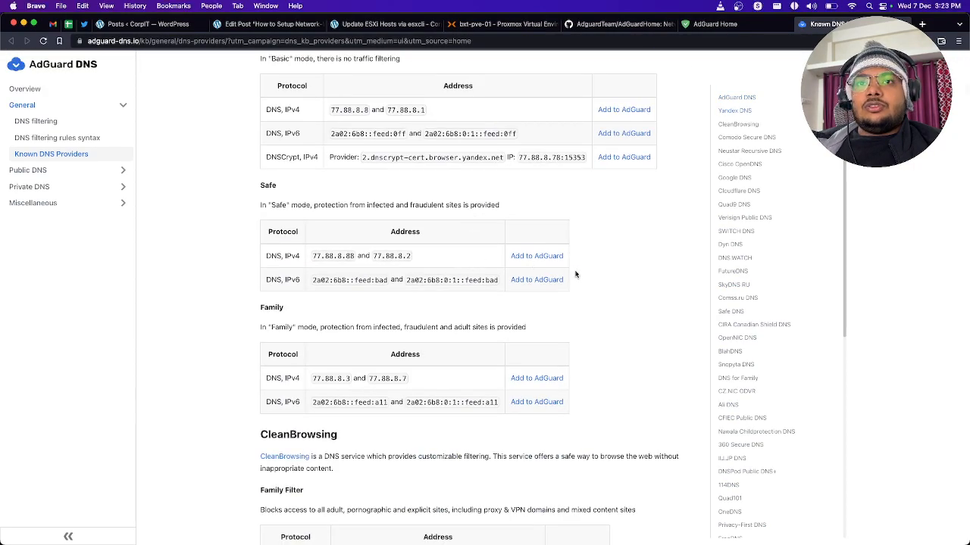
scroll(409, 280, "down", 6)
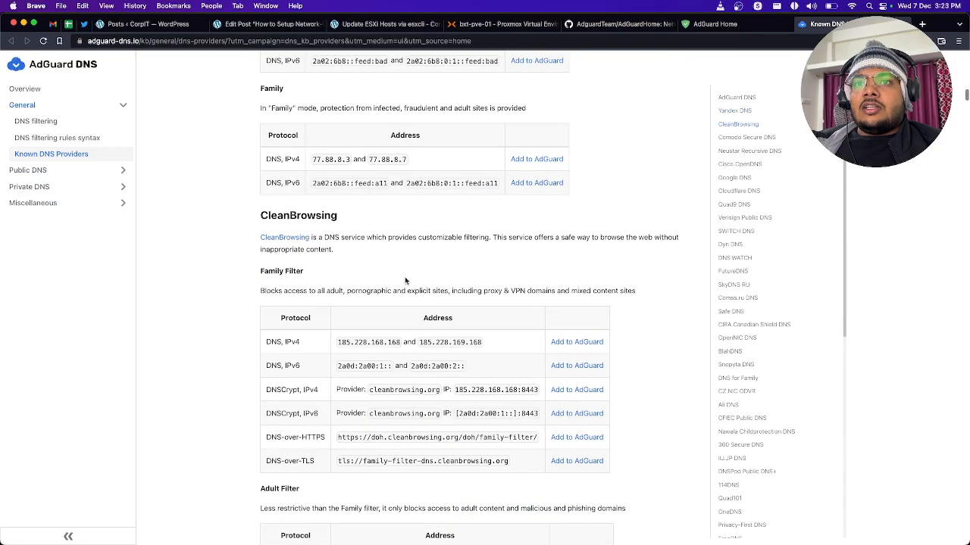
scroll(407, 276, "down", 9)
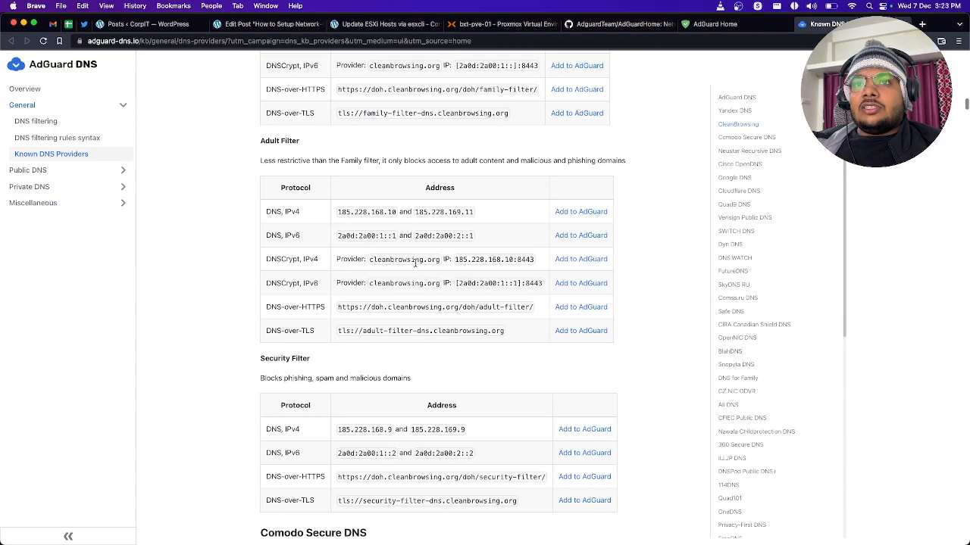
scroll(356, 241, "down", 6)
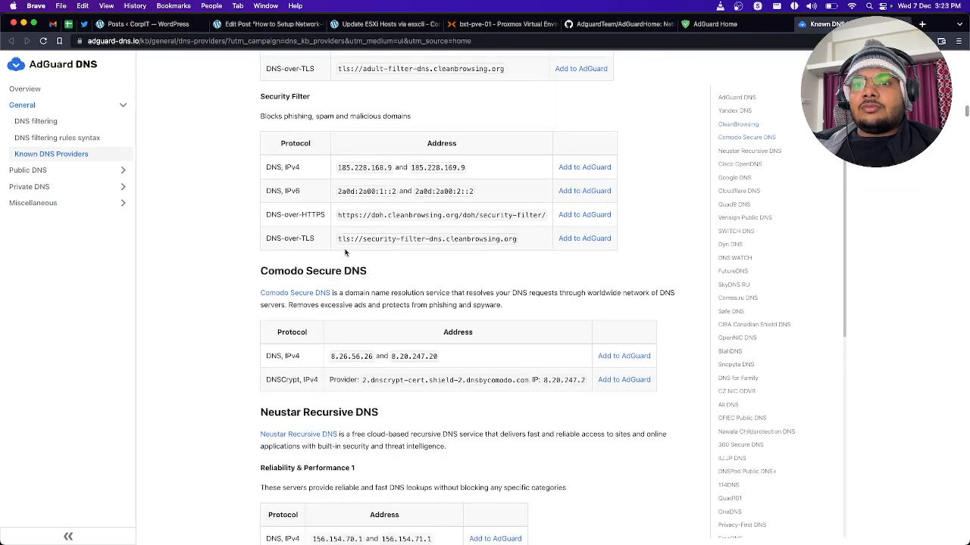
scroll(345, 253, "down", 6)
scroll(345, 253, "down", 5)
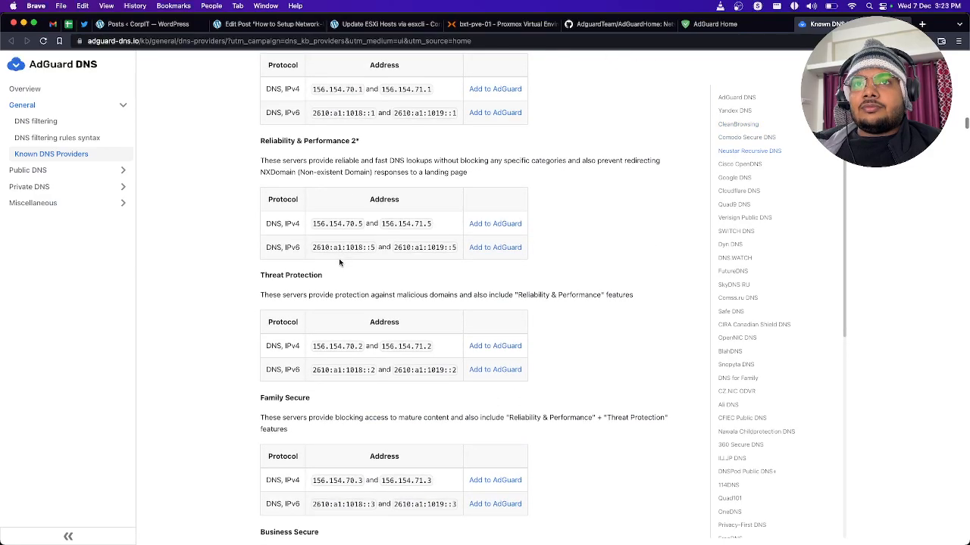
scroll(334, 255, "down", 20)
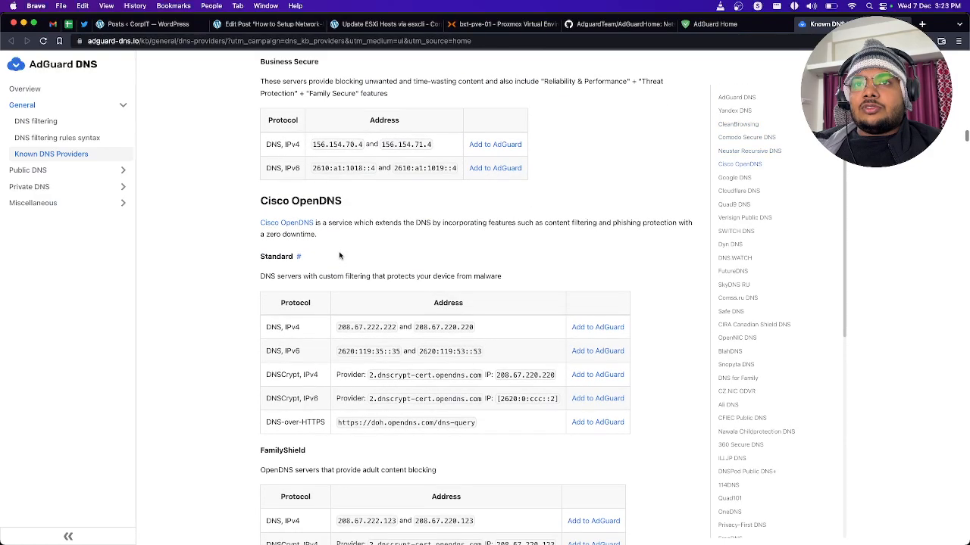
scroll(340, 255, "down", 9)
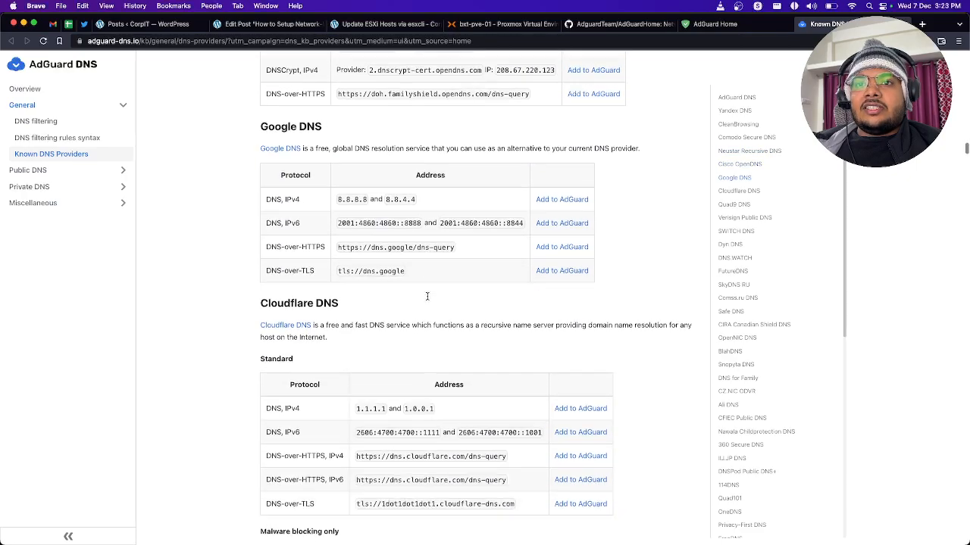
scroll(345, 262, "down", 20)
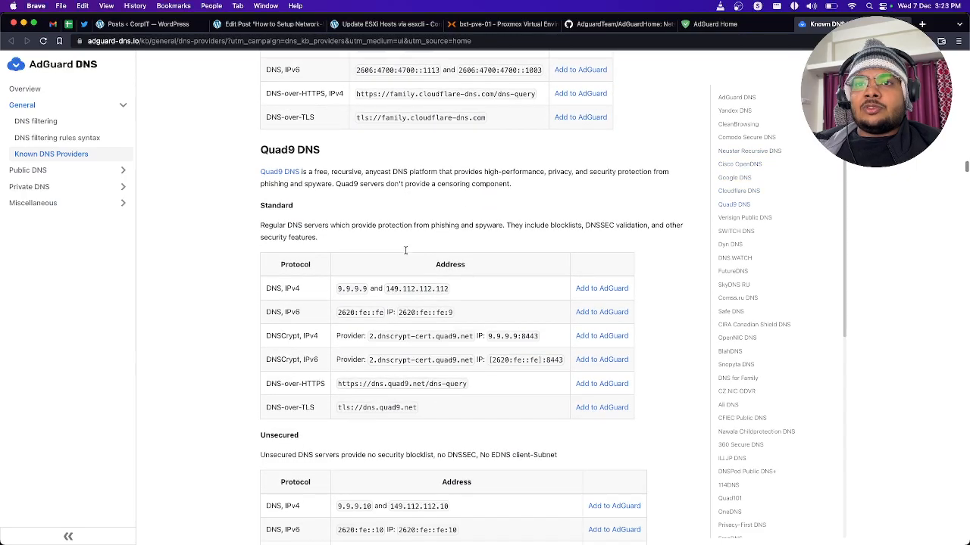
scroll(405, 250, "down", 10)
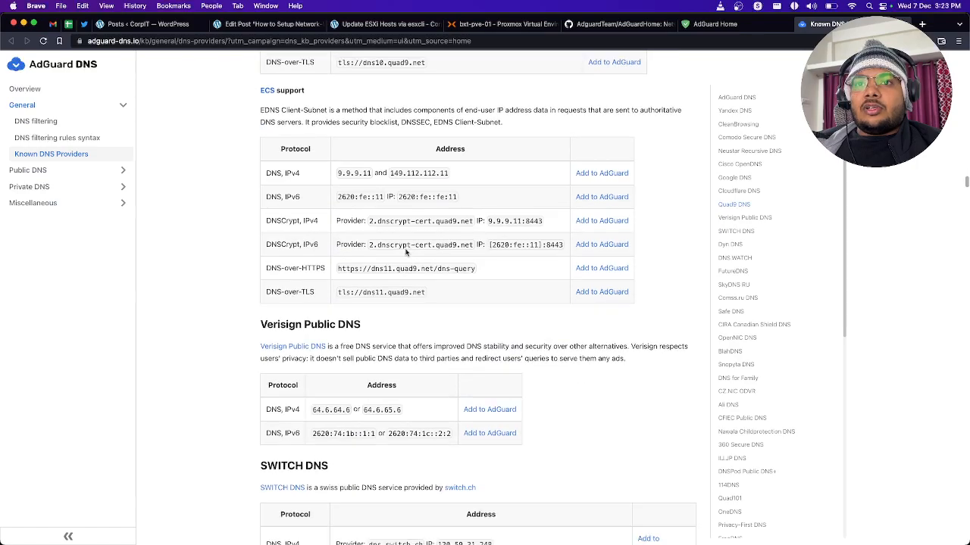
scroll(405, 252, "down", 12)
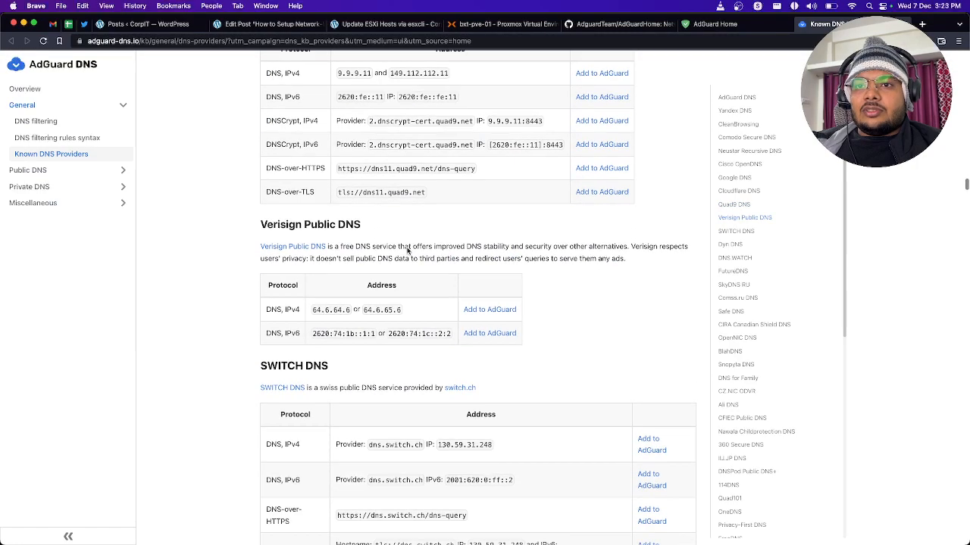
scroll(407, 249, "down", 20)
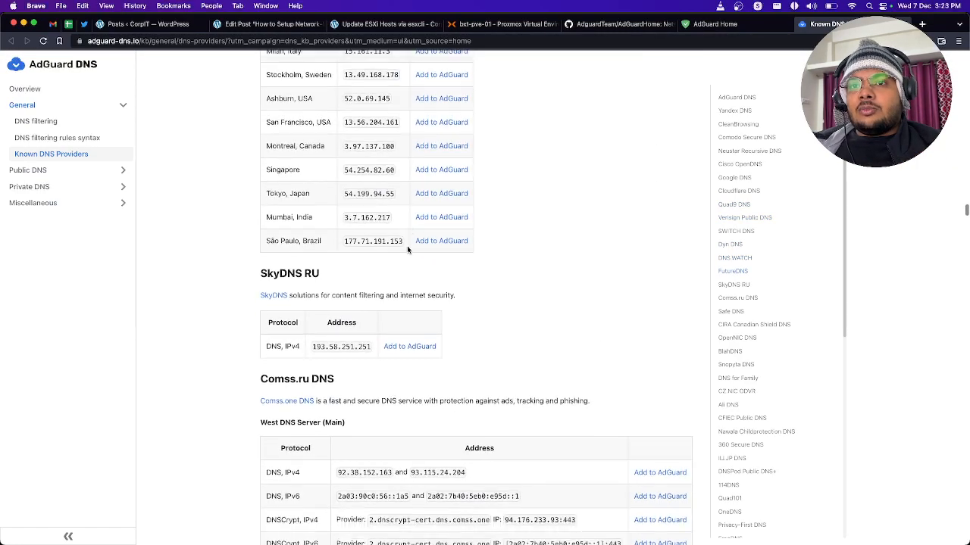
scroll(406, 248, "down", 16)
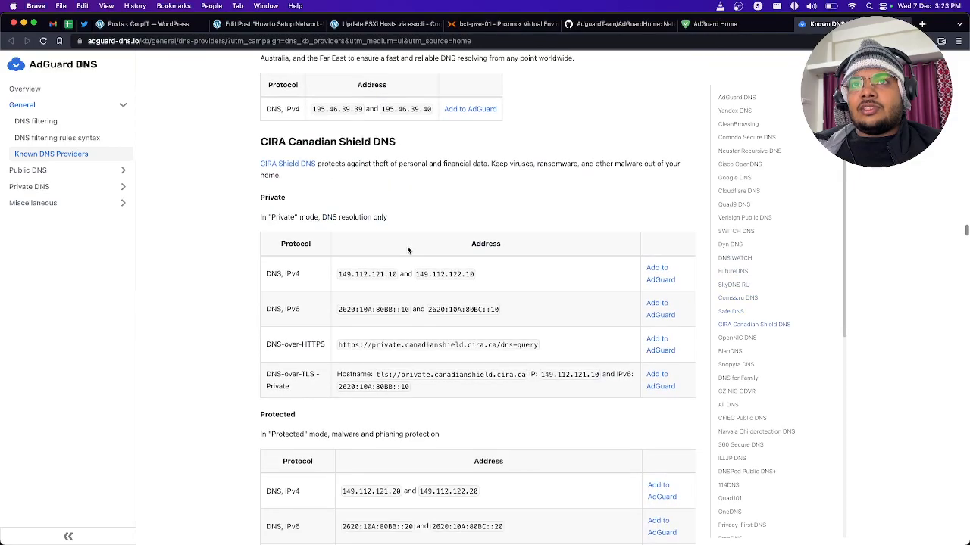
scroll(407, 248, "down", 6)
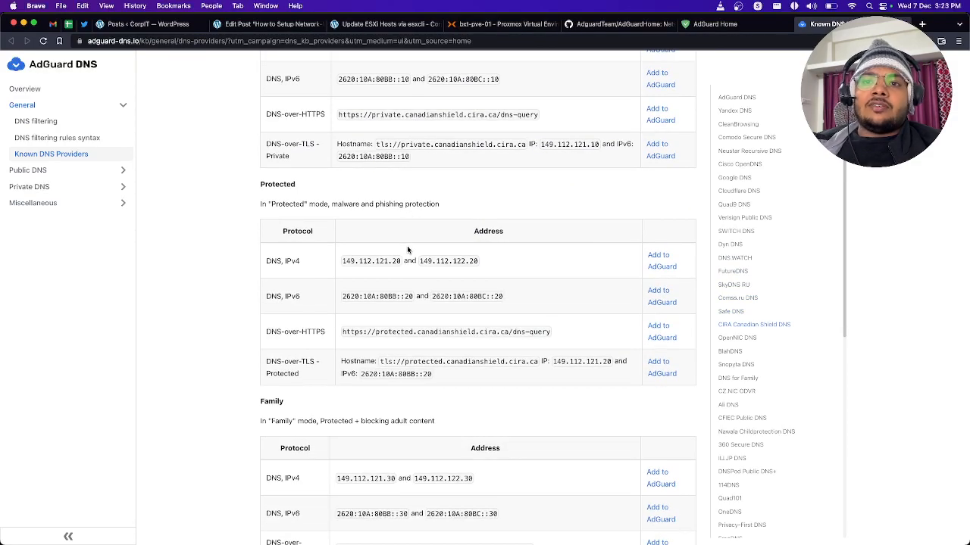
scroll(407, 249, "down", 7)
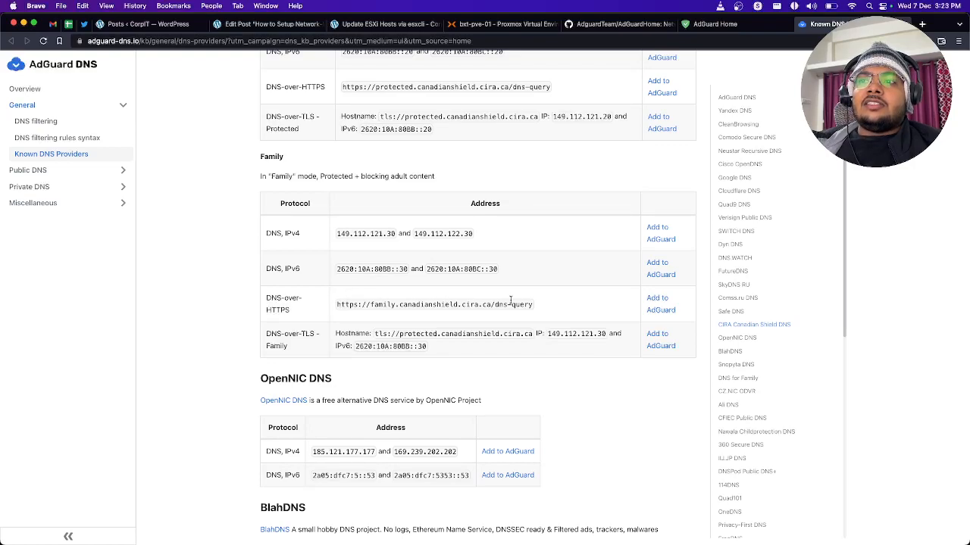
left_click_drag(535, 307, 311, 302)
scroll(497, 386, "down", 7)
scroll(500, 379, "down", 8)
scroll(496, 318, "down", 3)
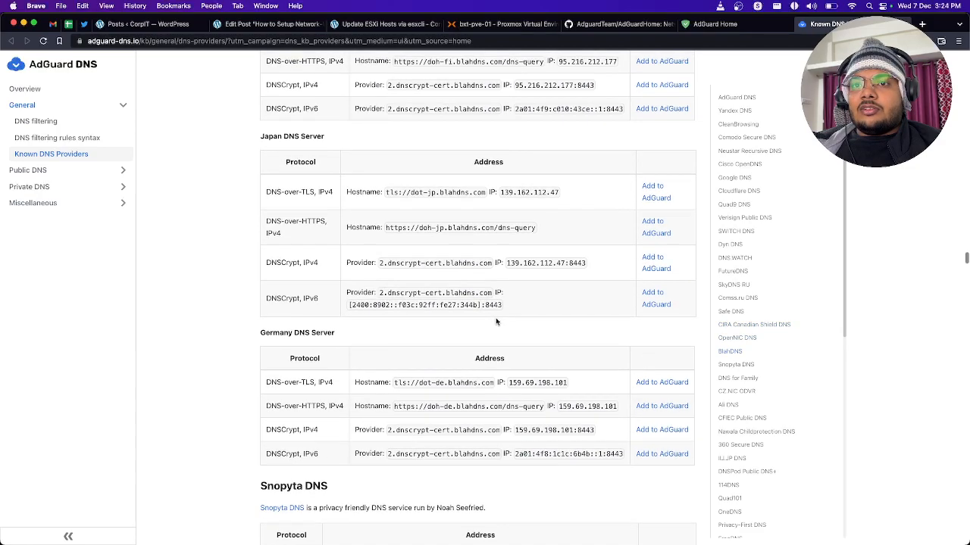
Step: Review the known DNS providers from BlahDNS through CFIEC Public DNS, and check the upstream DNS servers entry in AdGuard Home
scroll(402, 374, "down", 4)
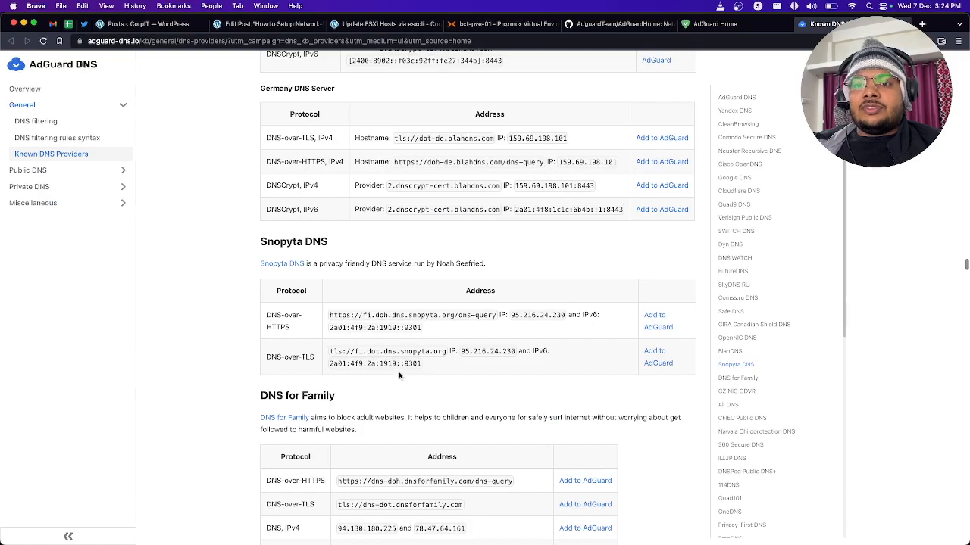
scroll(400, 375, "down", 10)
scroll(375, 386, "down", 1)
scroll(375, 385, "down", 7)
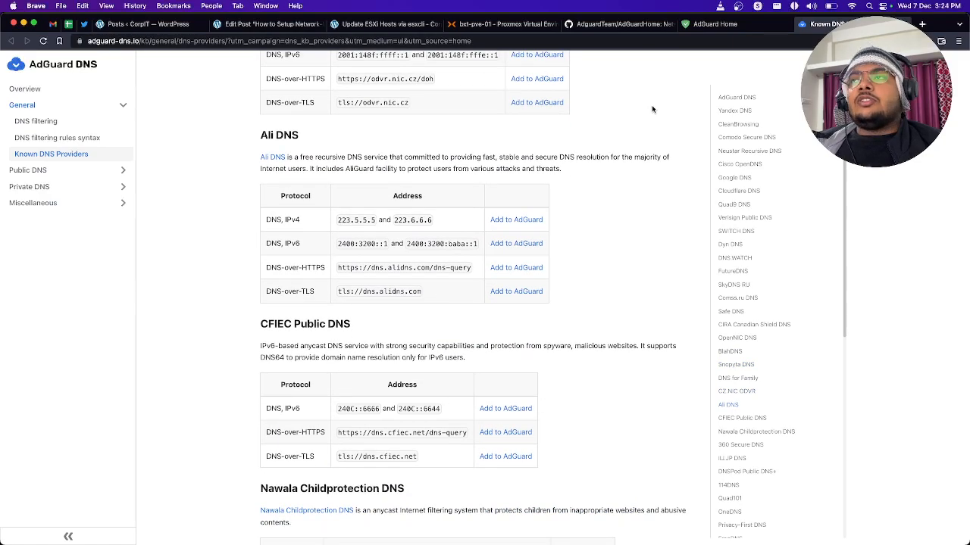
left_click(705, 24)
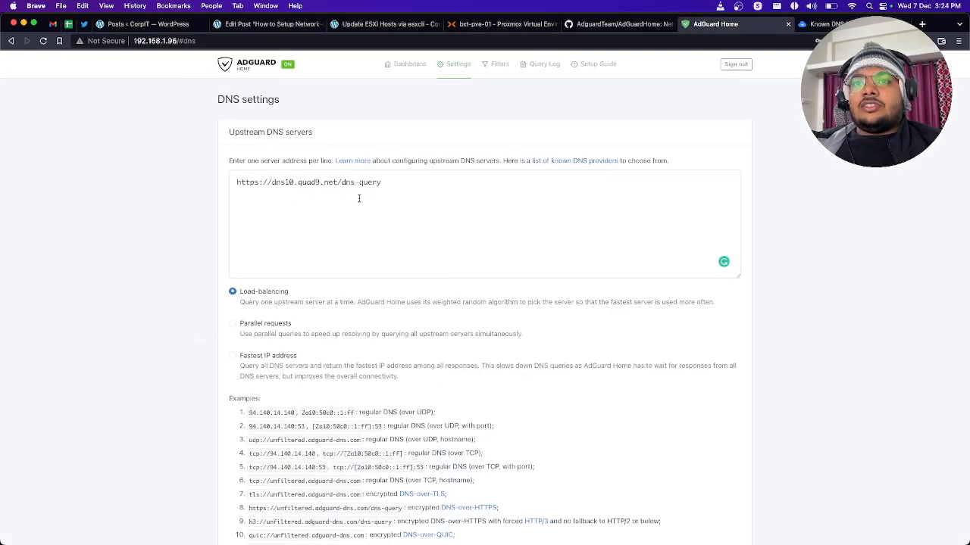
Step: Copy the DNS-over-HTTPS address of DNS for Family from the list of known DNS providers
left_click(814, 24)
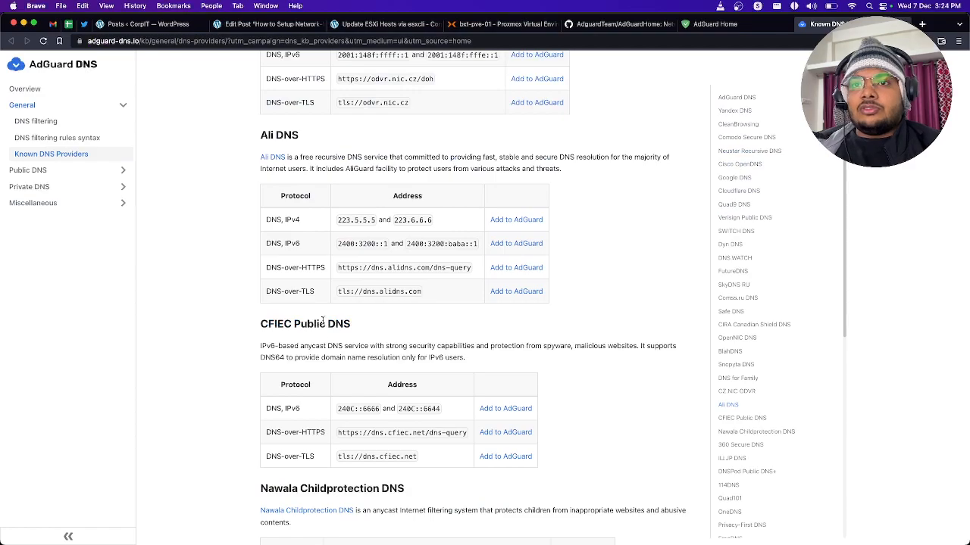
scroll(325, 262, "up", 15)
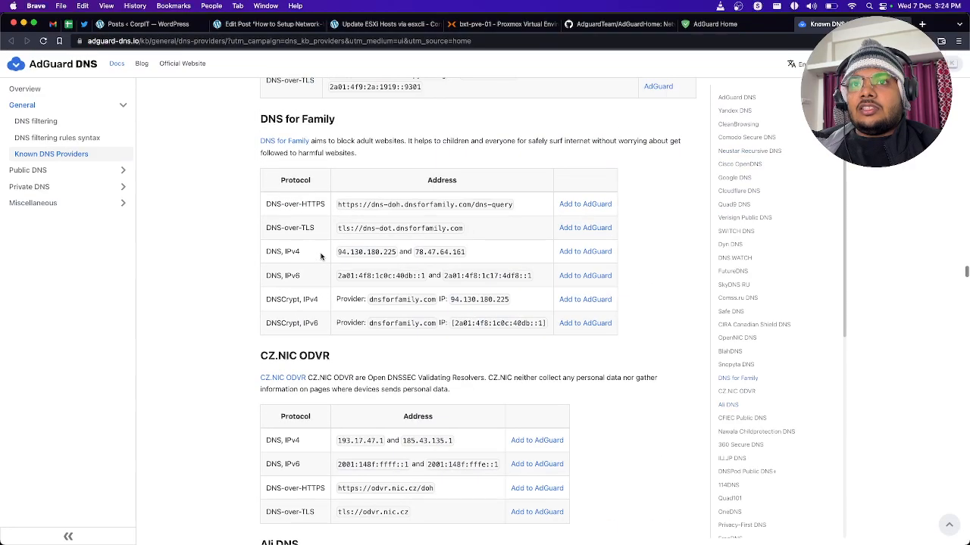
scroll(332, 267, "down", 4)
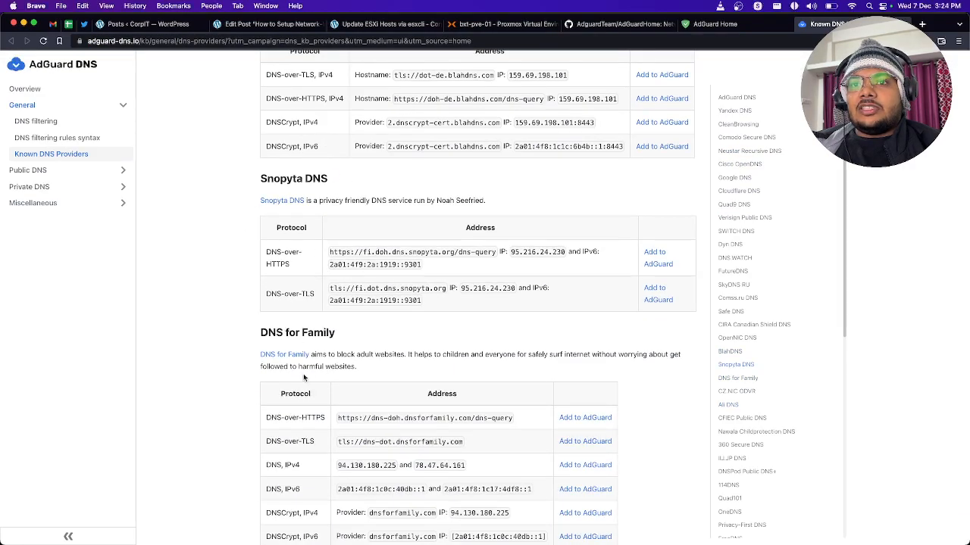
scroll(318, 400, "down", 4)
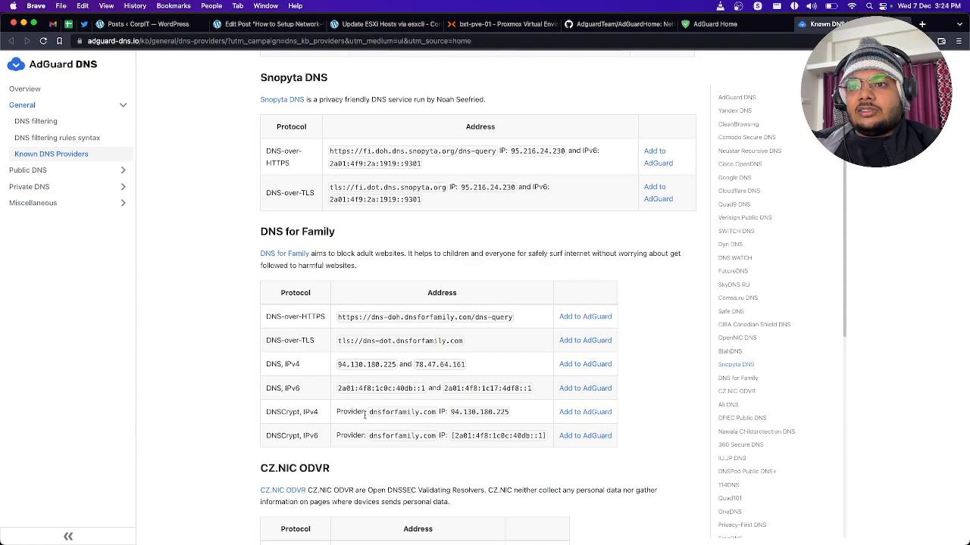
left_click_drag(337, 316, 518, 318)
key("super+c")
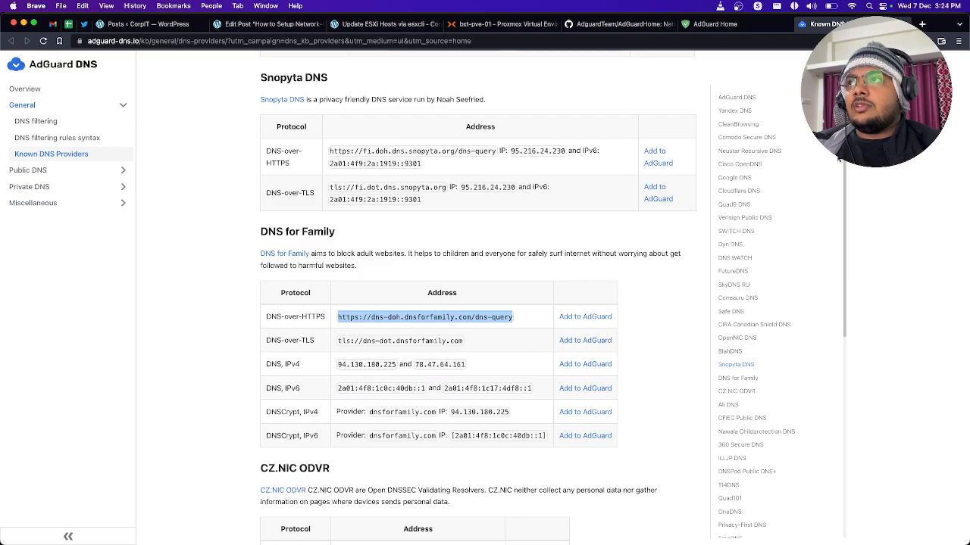
left_click(715, 23)
left_click(503, 190)
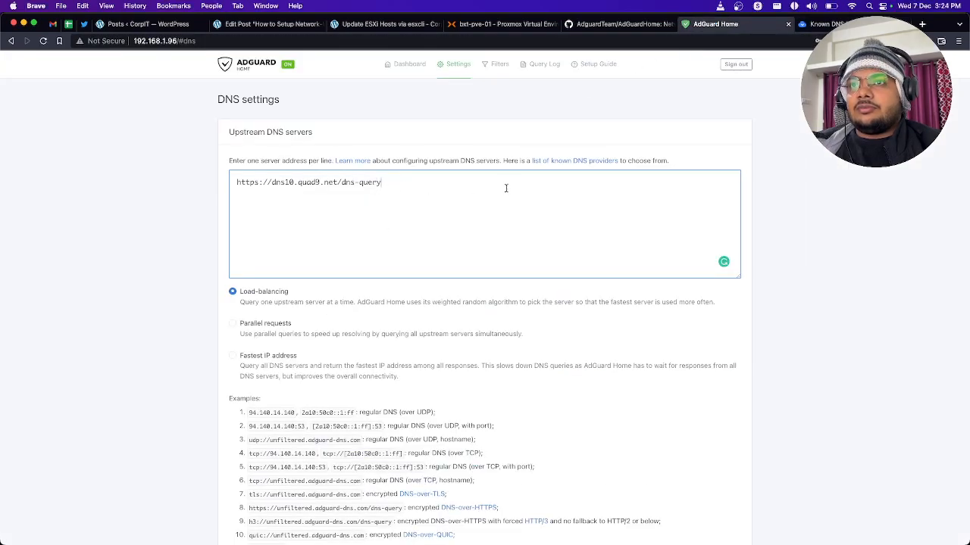
key("Return")
key("super+v")
scroll(144, 227, "down", 10)
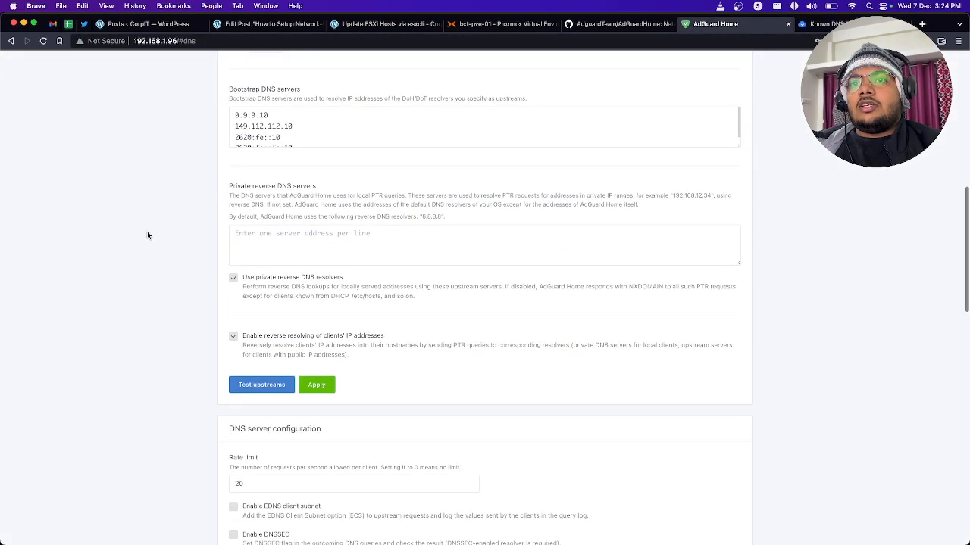
left_click(322, 386)
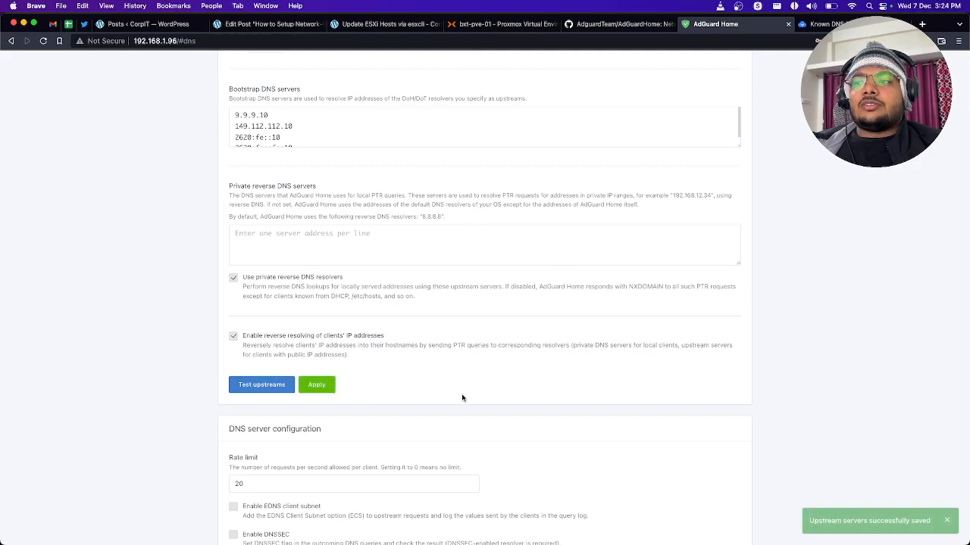
scroll(455, 433, "up", 10)
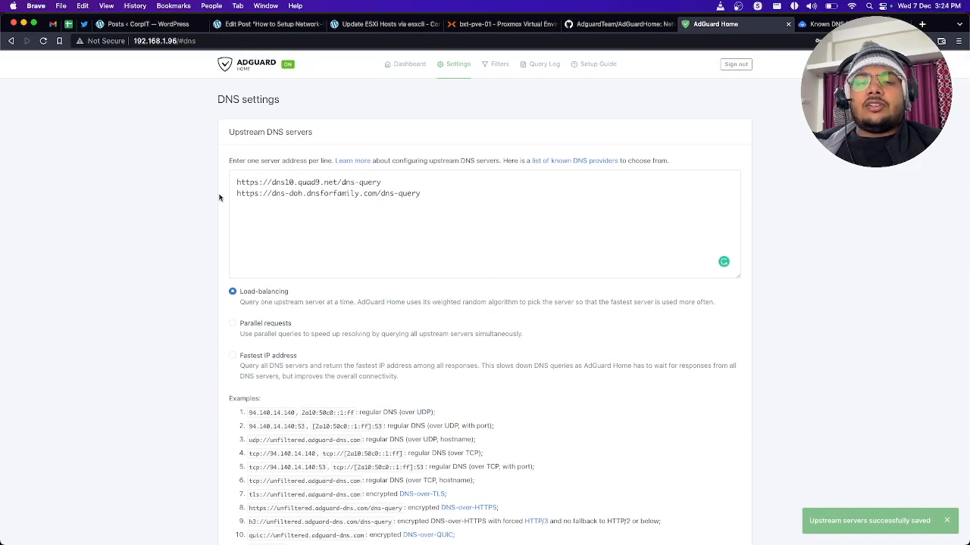
Step: View the new instance's dashboard and open the other AdGuard Home instance at 192.168.1.84
left_click(398, 65)
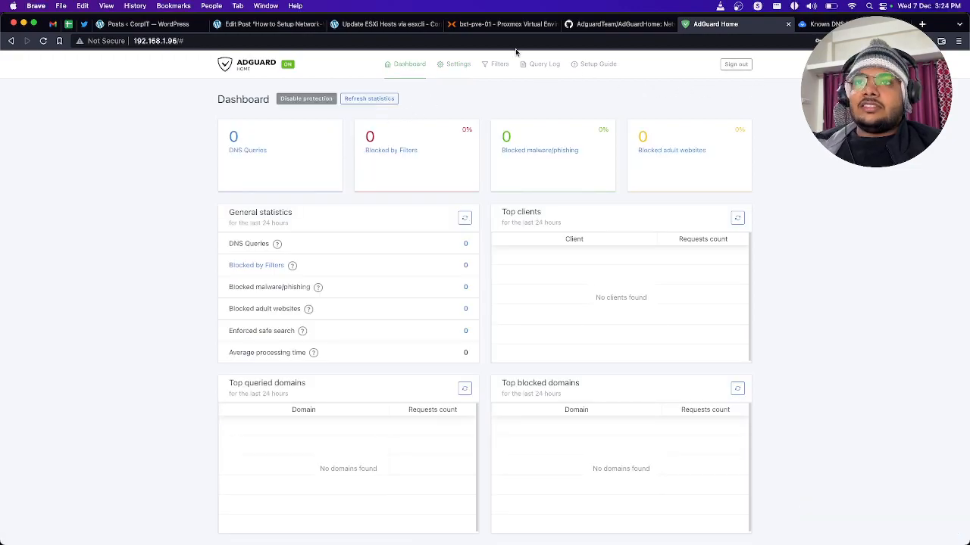
left_click(192, 41)
left_click(193, 41)
left_click_drag(192, 41, 166, 40)
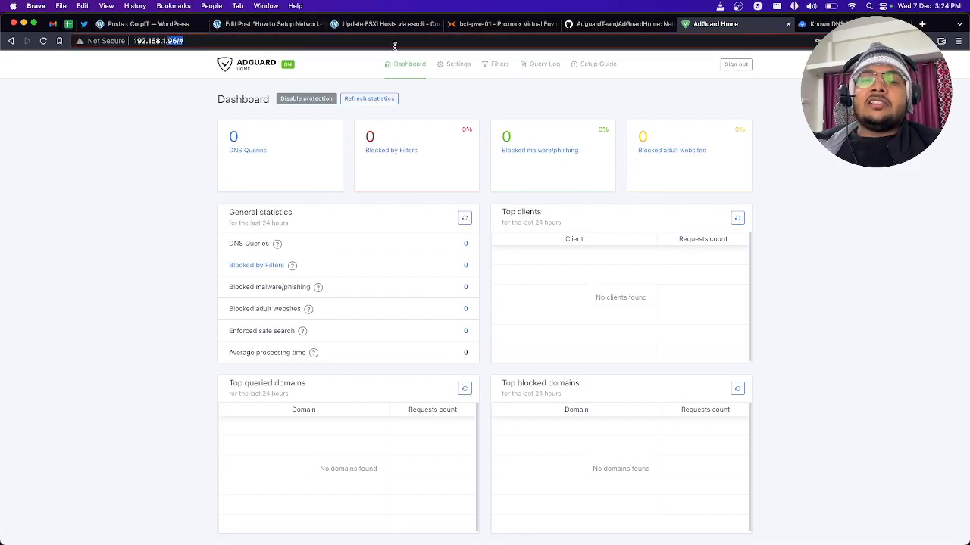
type("84")
key("Return")
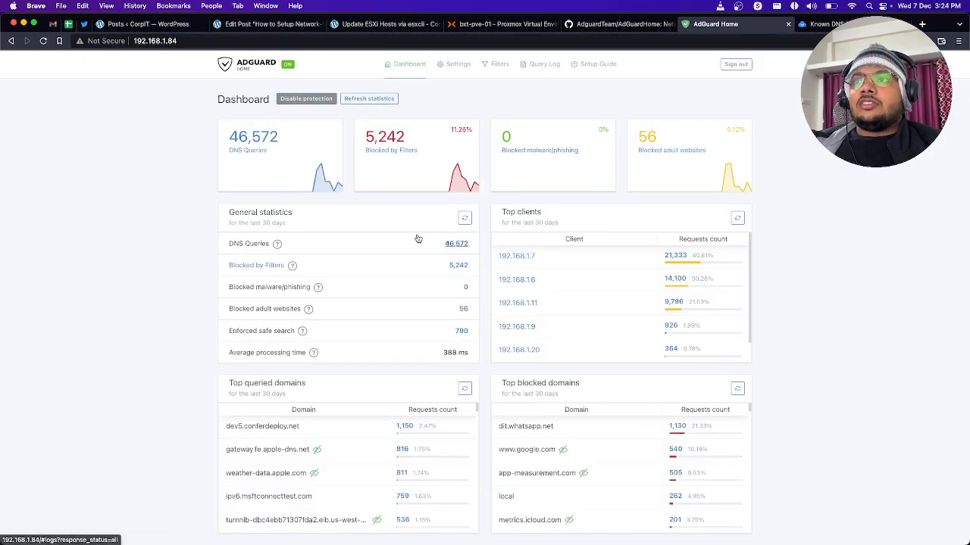
Step: Examine the 30-day dashboard statistics for DNS queries, filter blocks, top clients, and top queried and blocked domains
mouse_move(574, 258)
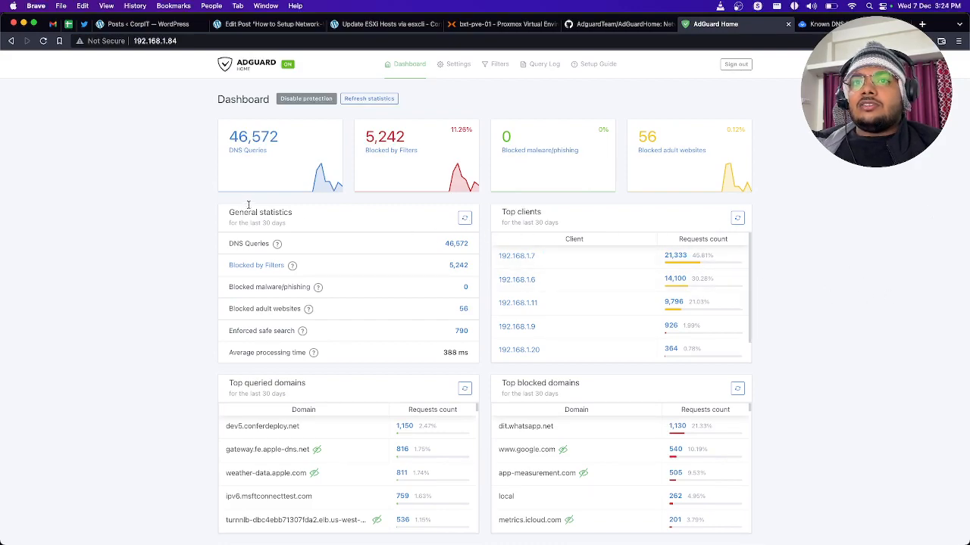
left_click_drag(228, 155, 275, 154)
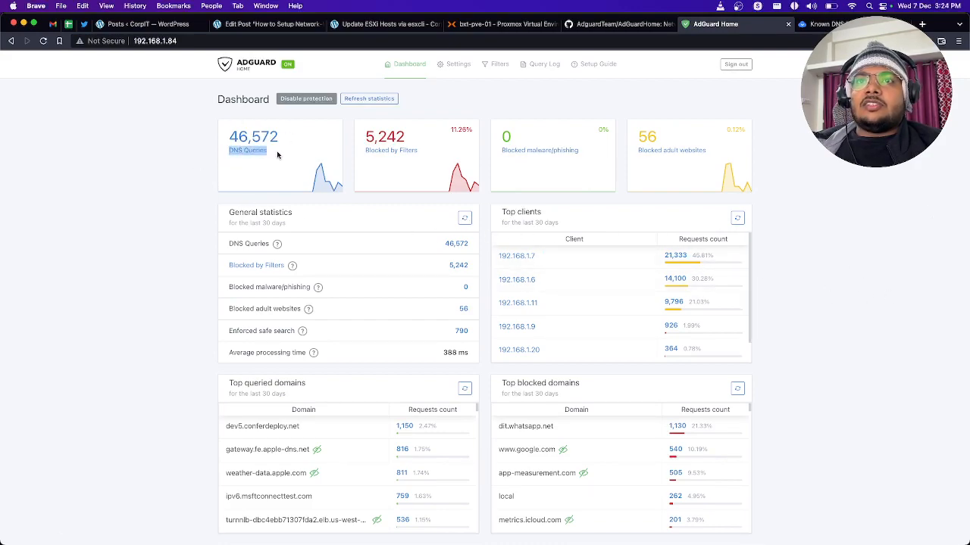
left_click_drag(365, 150, 422, 149)
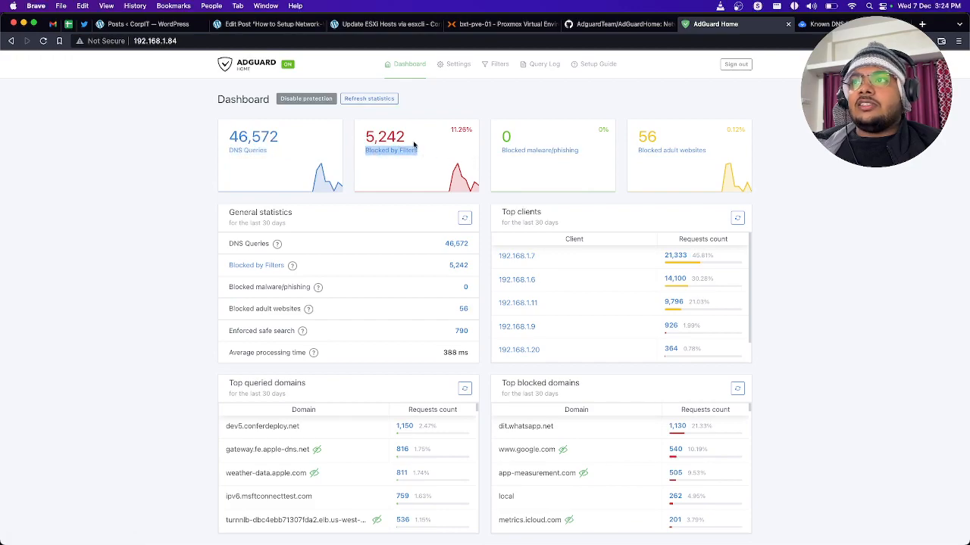
scroll(445, 232, "down", 2)
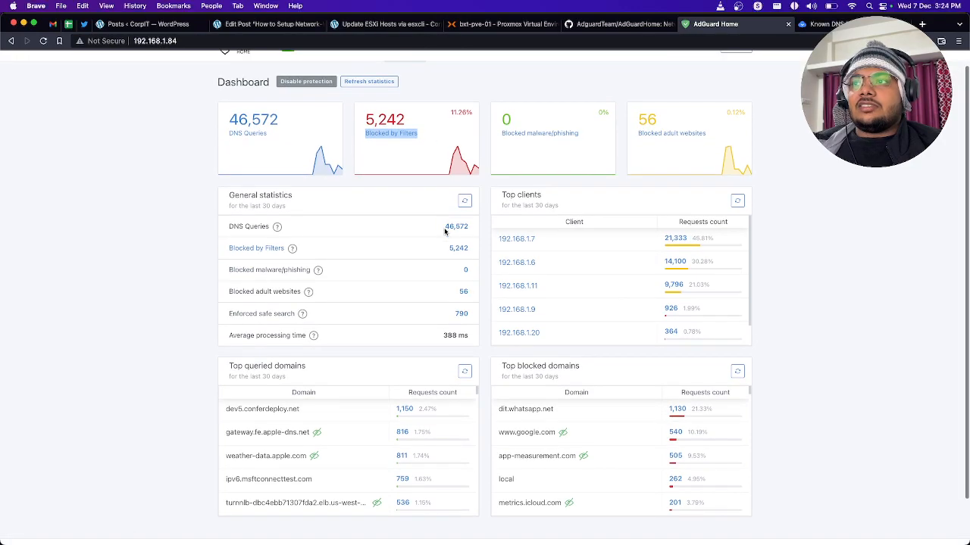
scroll(445, 231, "down", 3)
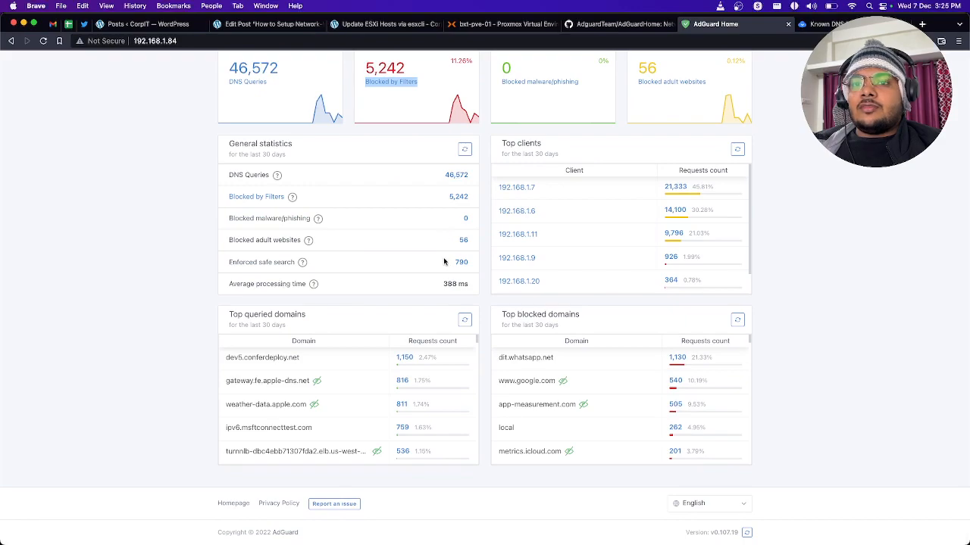
scroll(445, 262, "up", 4)
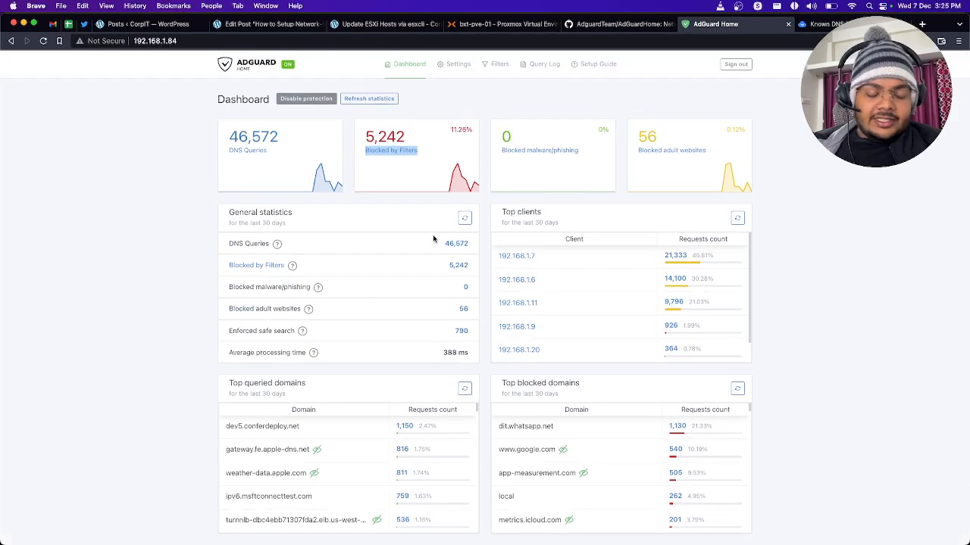